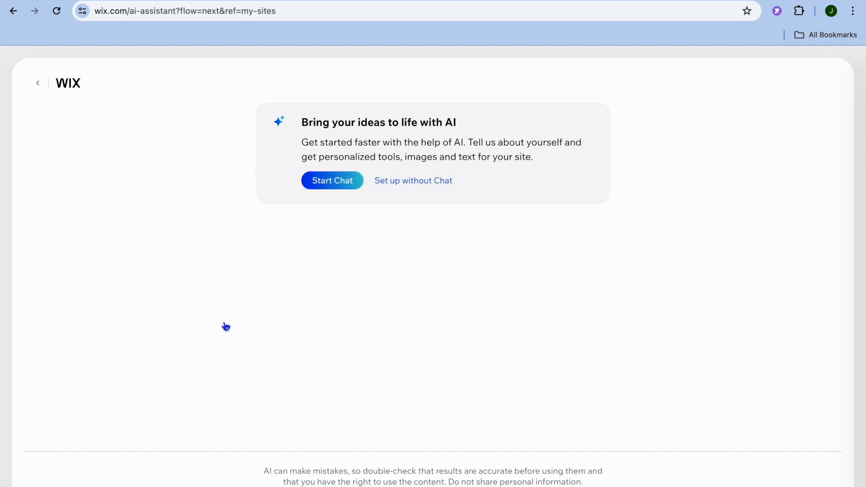
- Set up the site without the AI chat and choose Computer Repair Shop as the website type
left_click(426, 182)
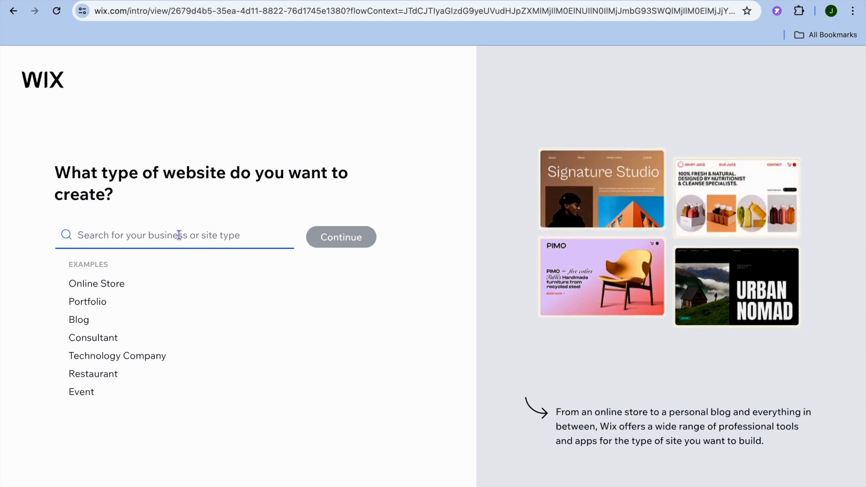
type("p")
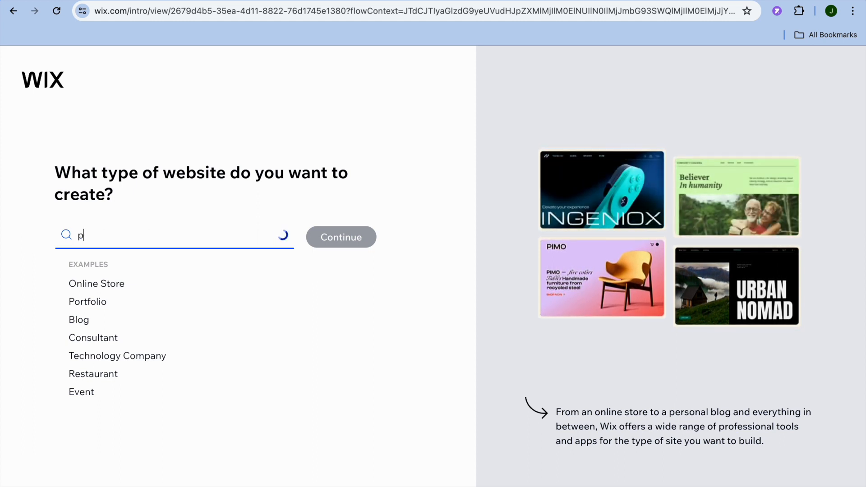
type("c re")
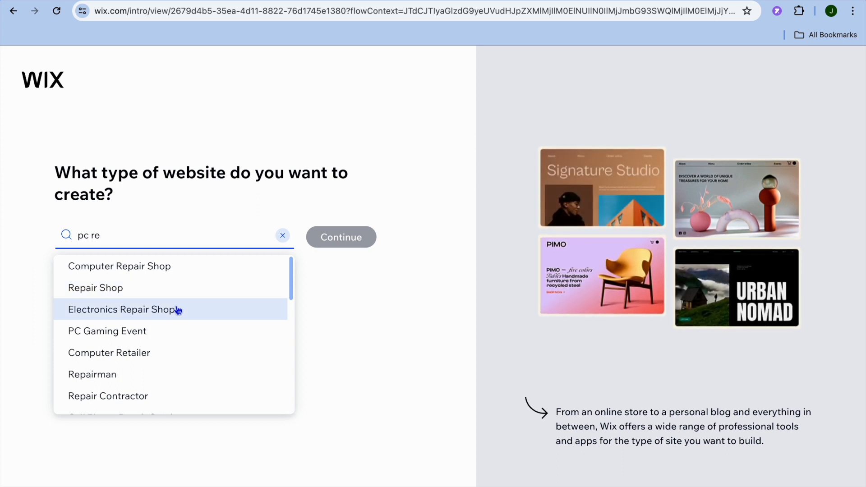
scroll(178, 310, "down", 5)
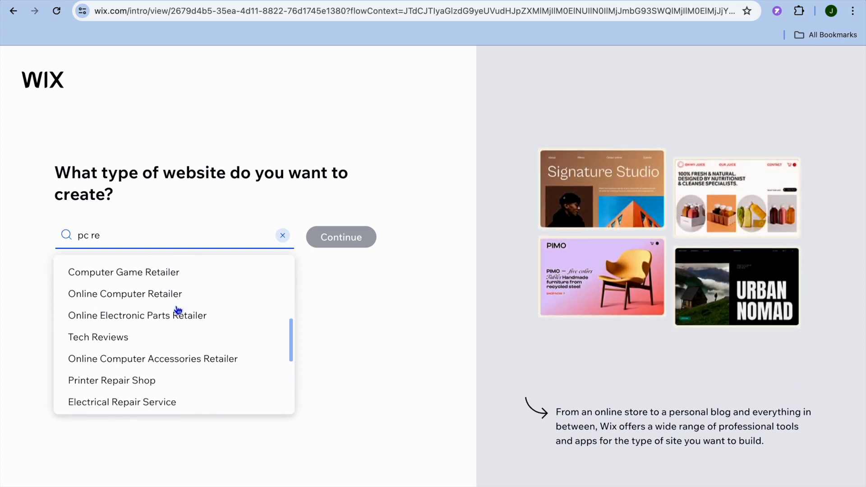
scroll(178, 310, "down", 3)
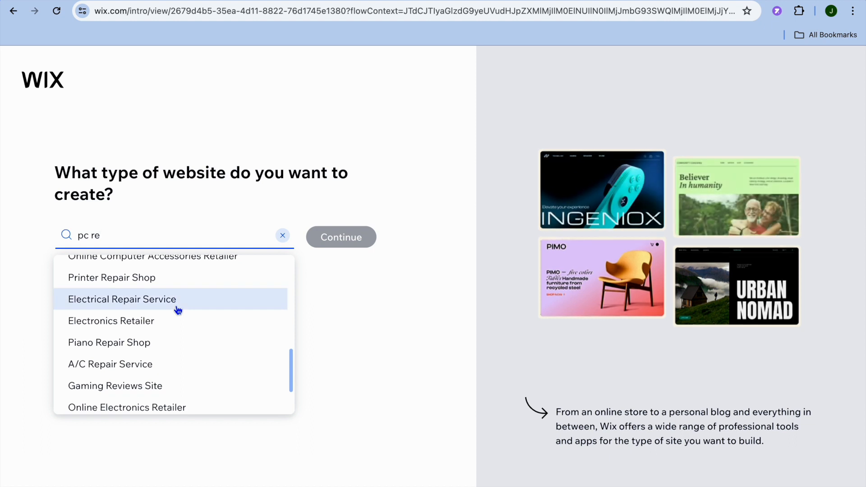
scroll(178, 310, "up", 8)
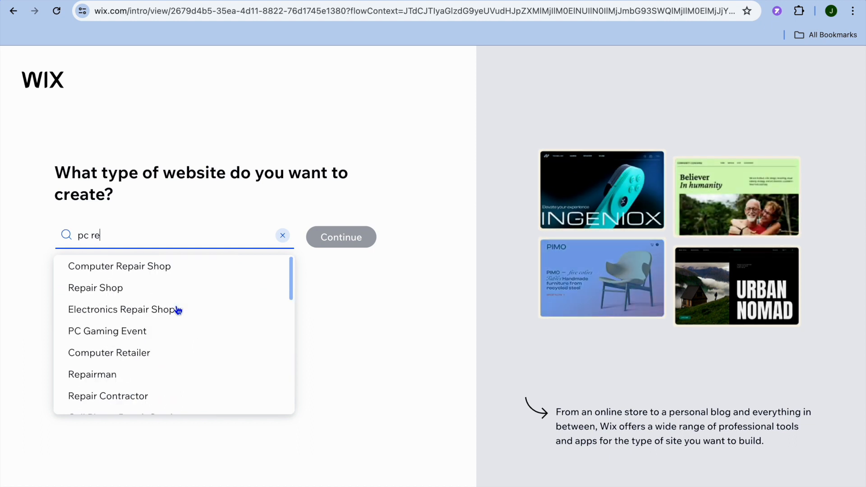
left_click(162, 265)
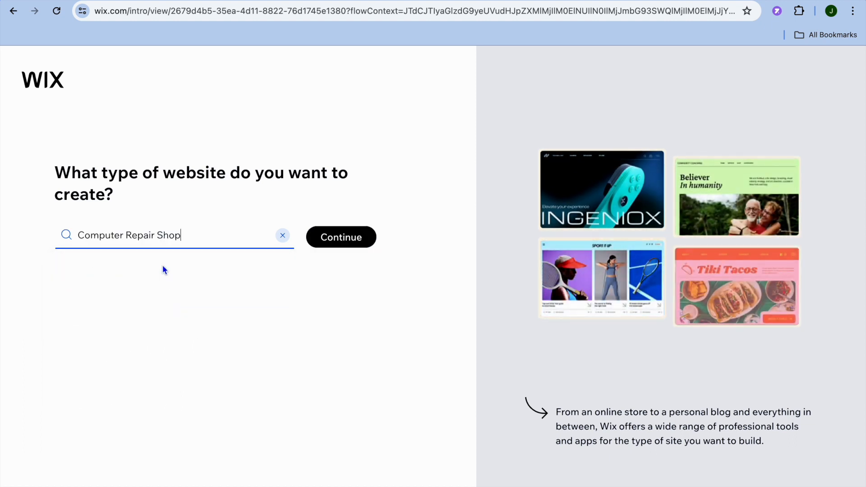
left_click(345, 244)
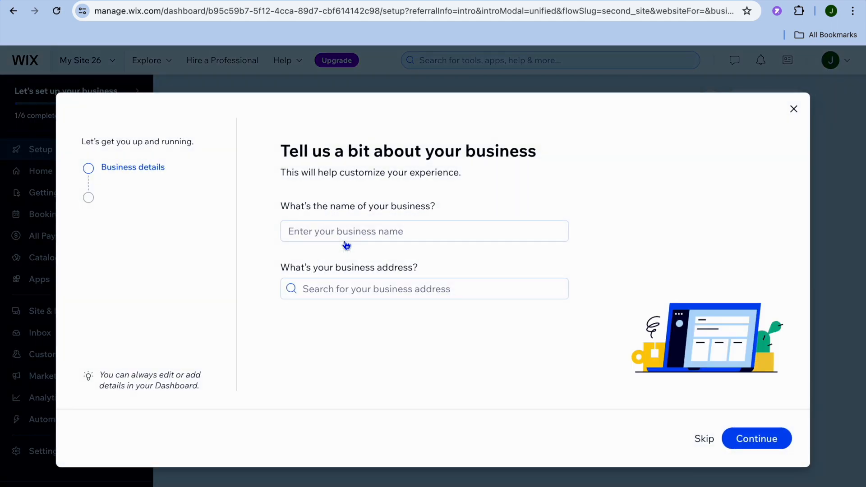
- Enter "test pc" as the business name and leave the business address blank
left_click(342, 229)
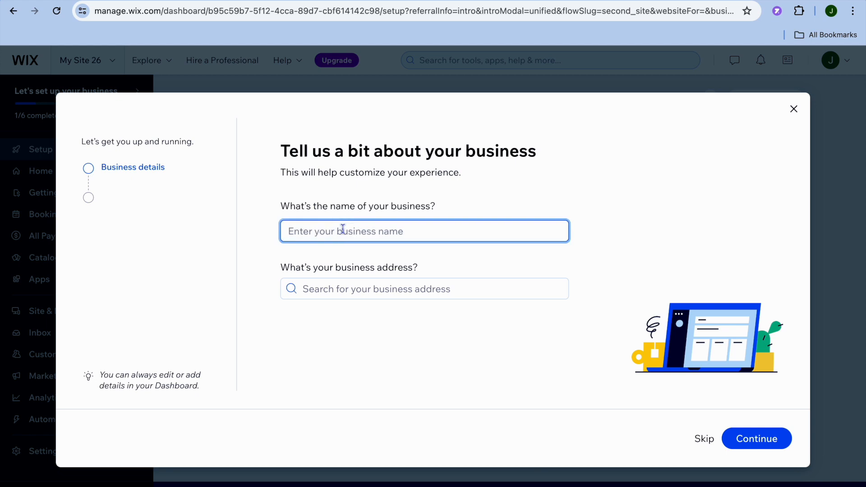
type("test pc")
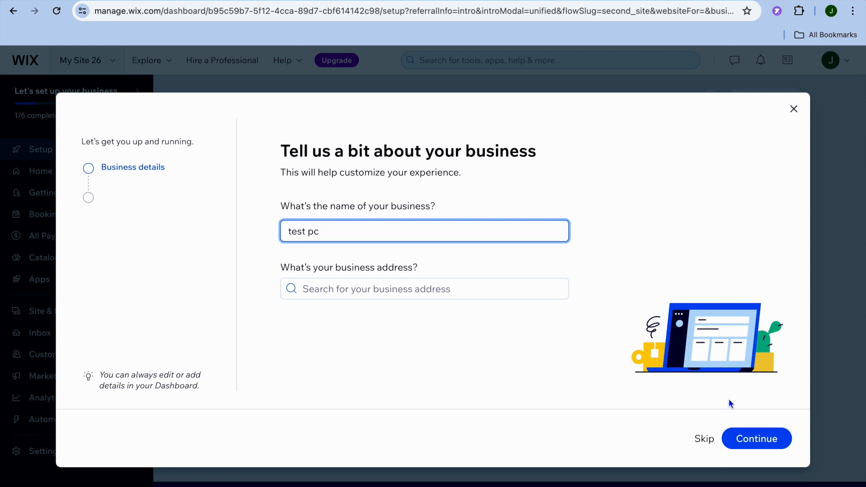
left_click(746, 437)
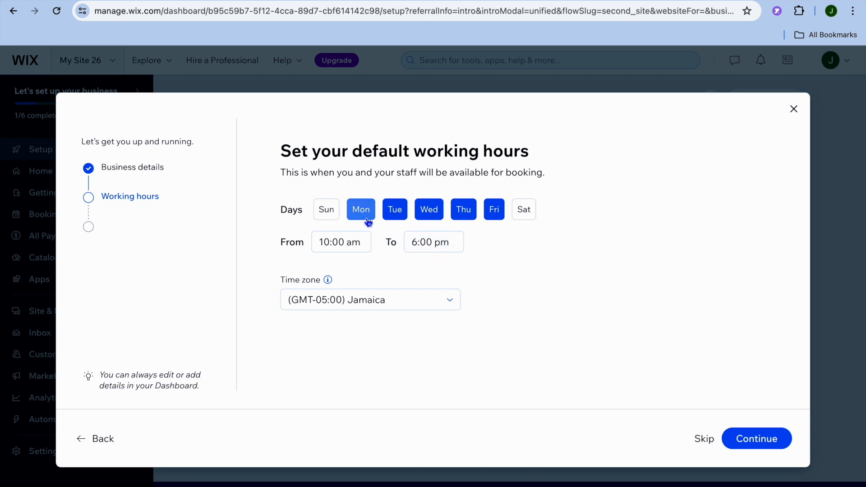
- Set the default working hours from 9:00 am to 4:00 pm and proceed to the services
left_click(351, 244)
scroll(348, 286, "up", 1)
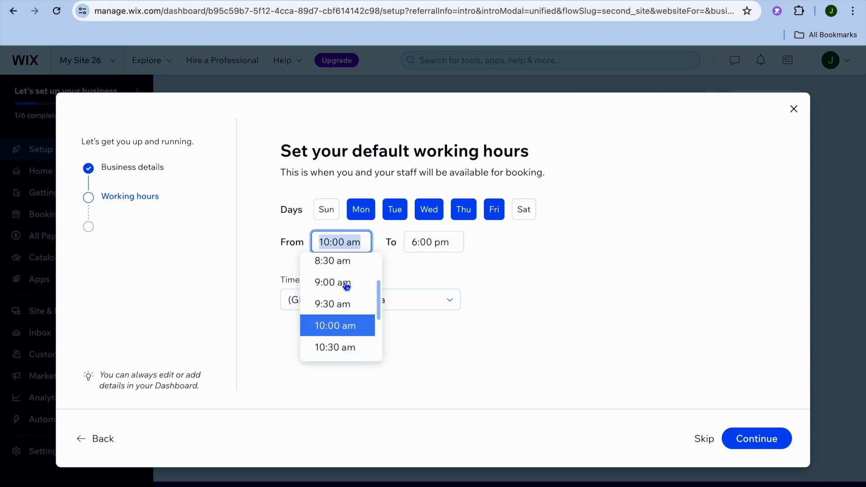
left_click(346, 286)
left_click(424, 243)
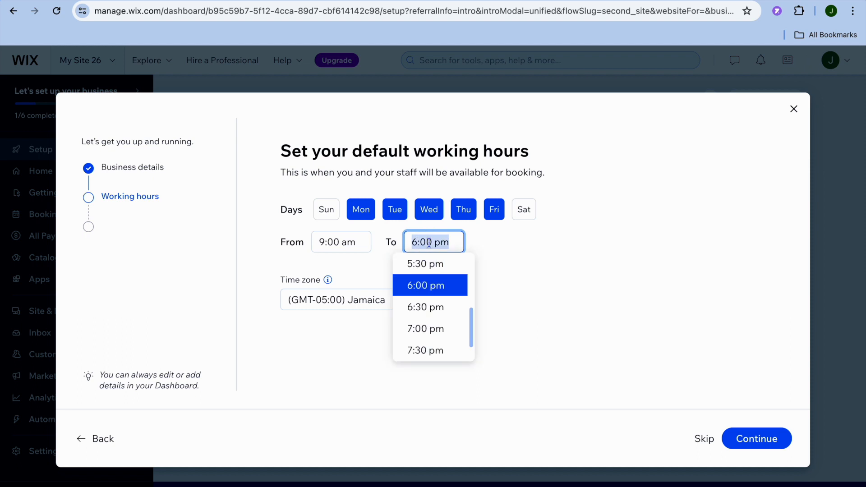
scroll(434, 311, "up", 2)
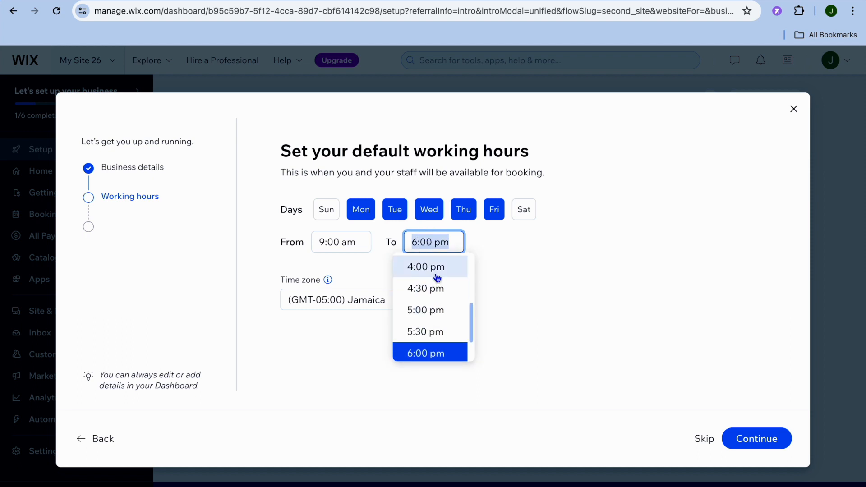
left_click(436, 275)
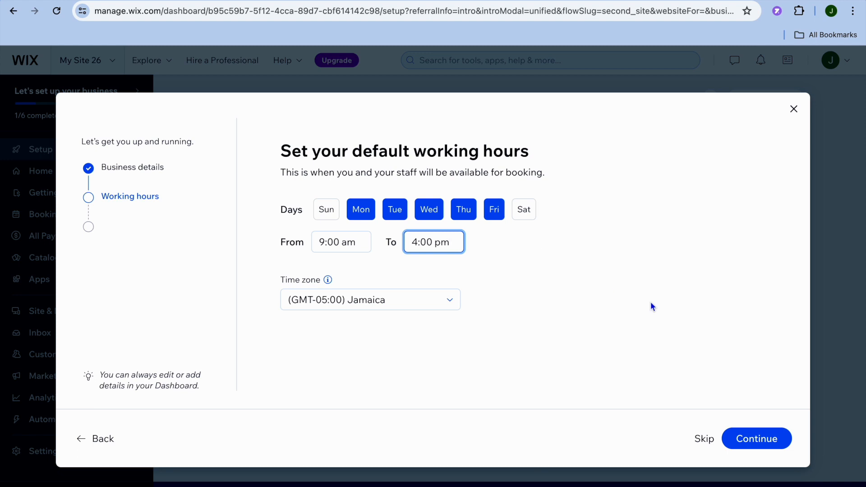
left_click(761, 438)
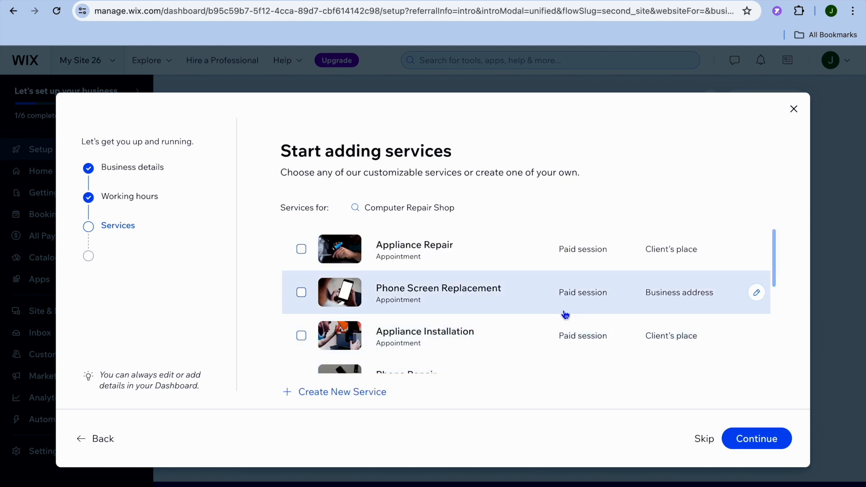
- Add the Appliance Repair, Phone Screen Replacement, Device Repair and Battery Replacement services to the business
scroll(565, 315, "down", 5)
scroll(564, 314, "up", 5)
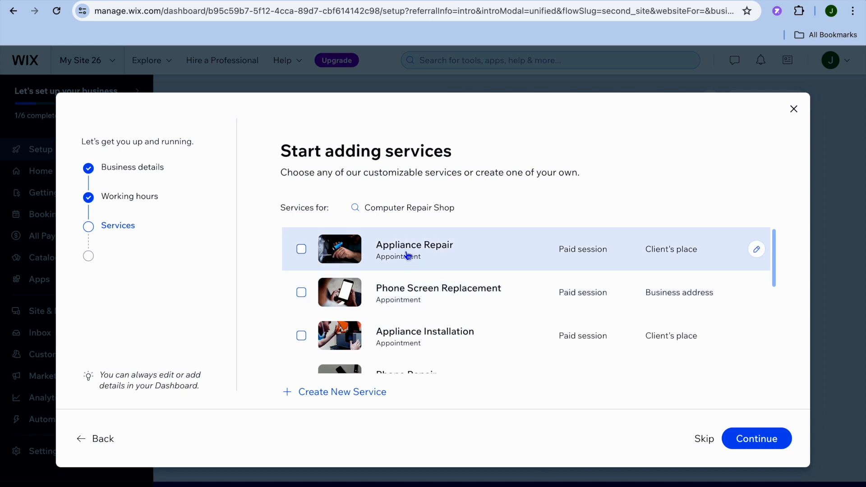
left_click(302, 249)
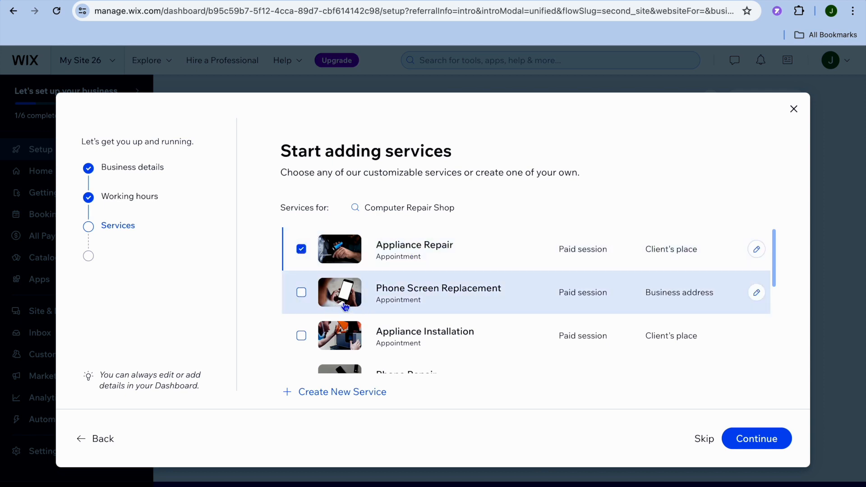
left_click(301, 293)
scroll(347, 318, "down", 1)
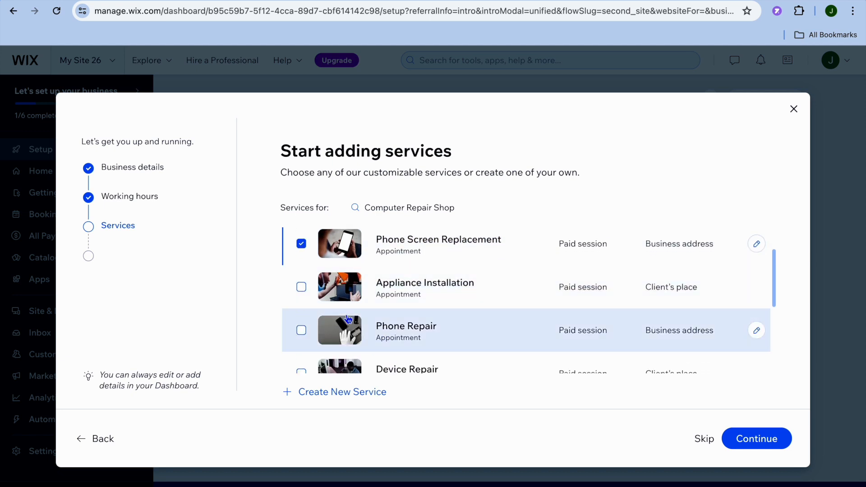
scroll(348, 319, "down", 1)
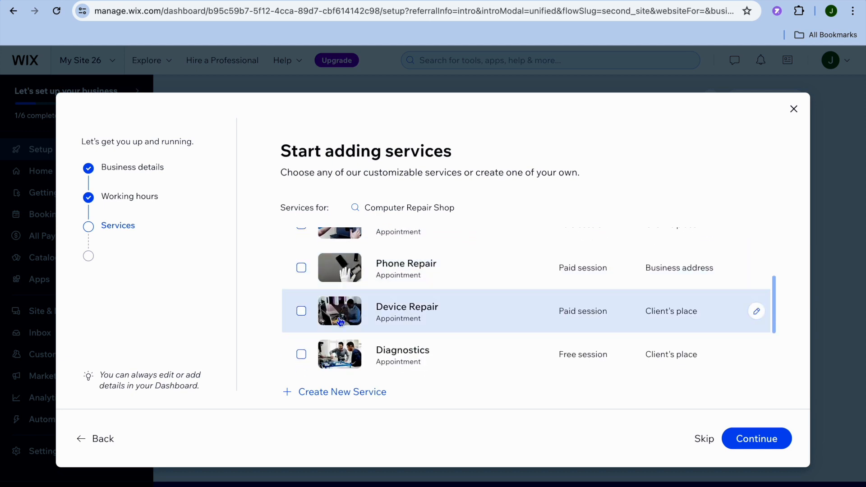
left_click(301, 311)
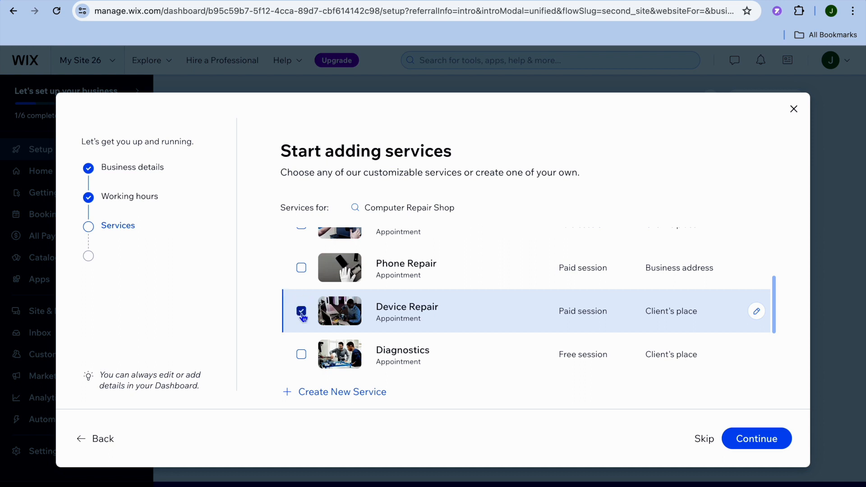
left_click(334, 392)
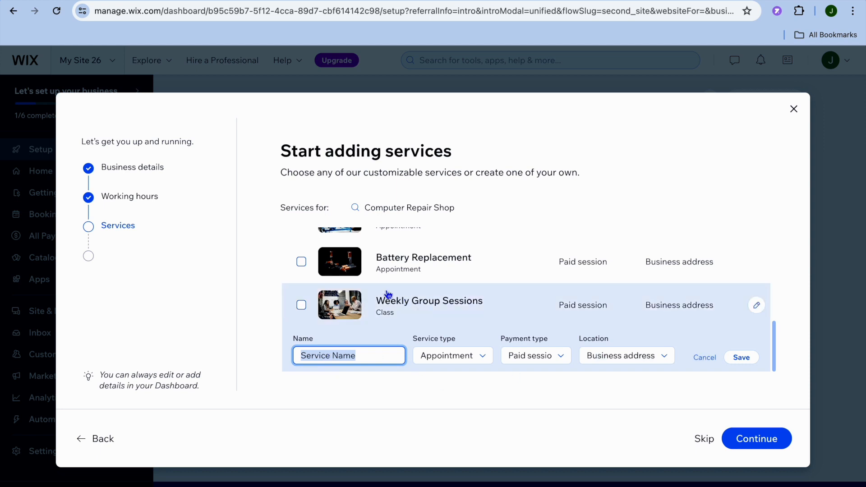
left_click(301, 261)
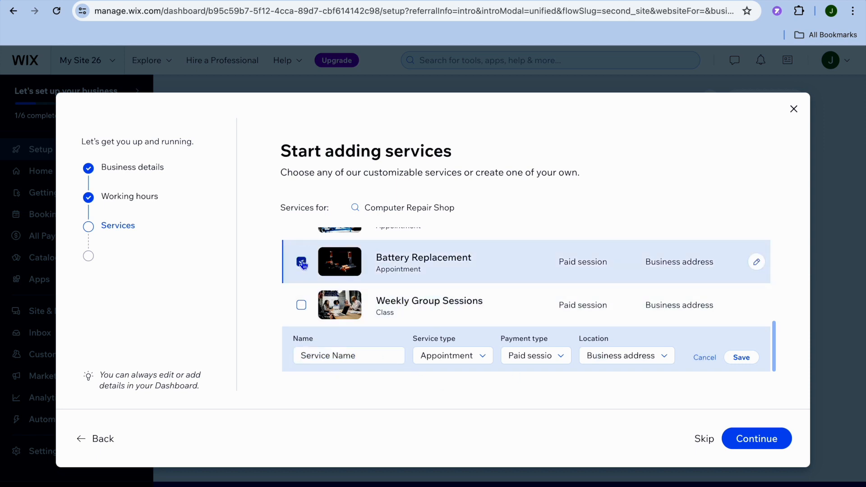
left_click(773, 439)
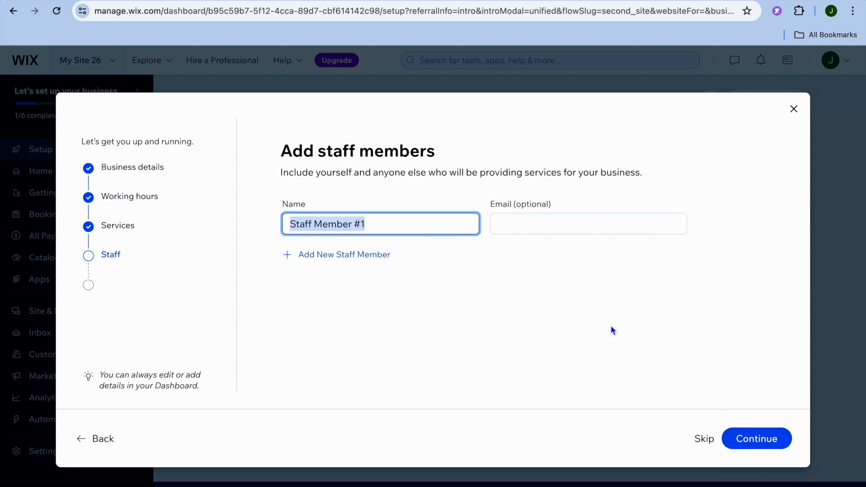
- Complete the business setup through to the dashboard with the default staff member and tools for online and in-person payments
left_click(771, 441)
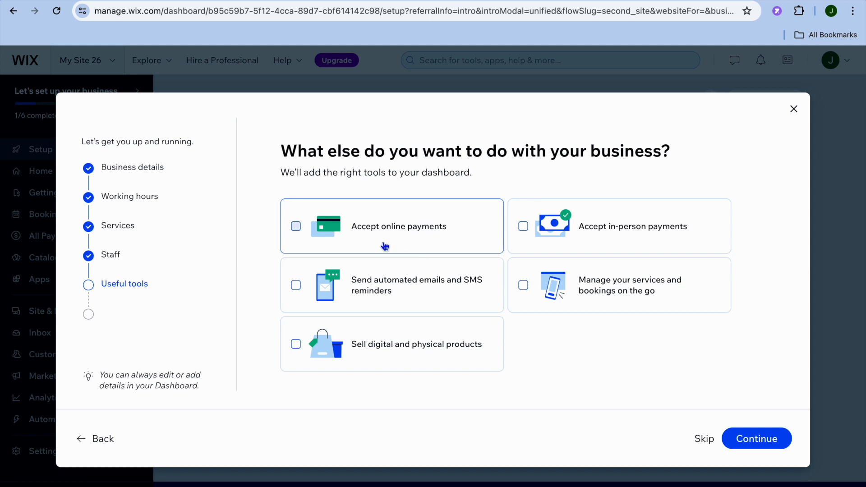
left_click(296, 227)
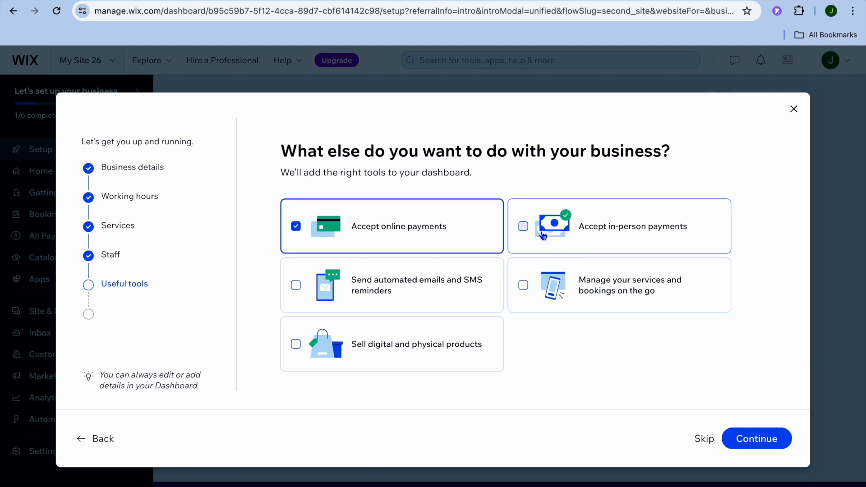
left_click(525, 228)
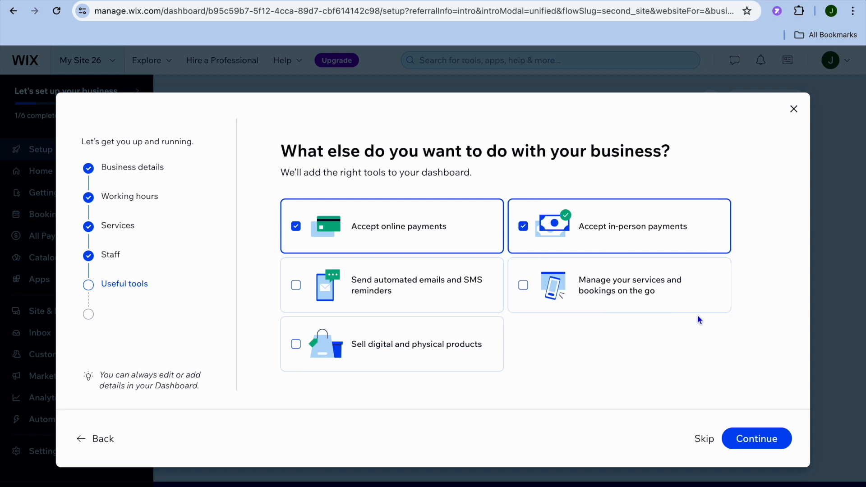
left_click(767, 440)
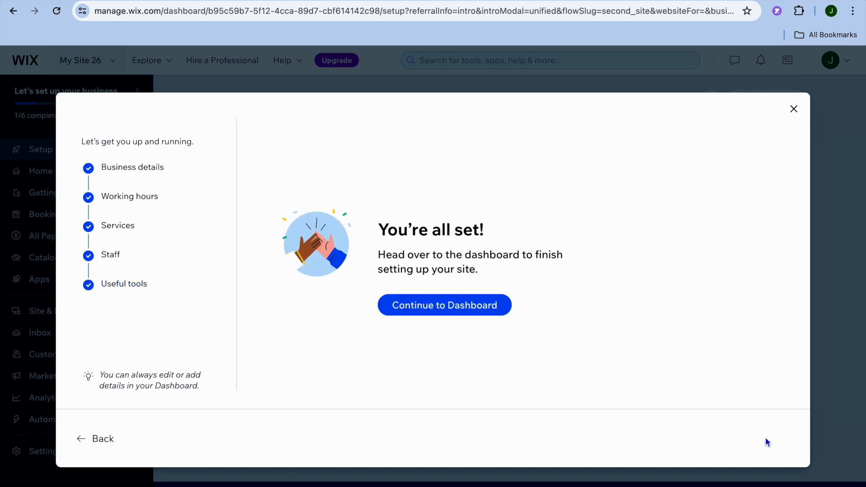
left_click(482, 314)
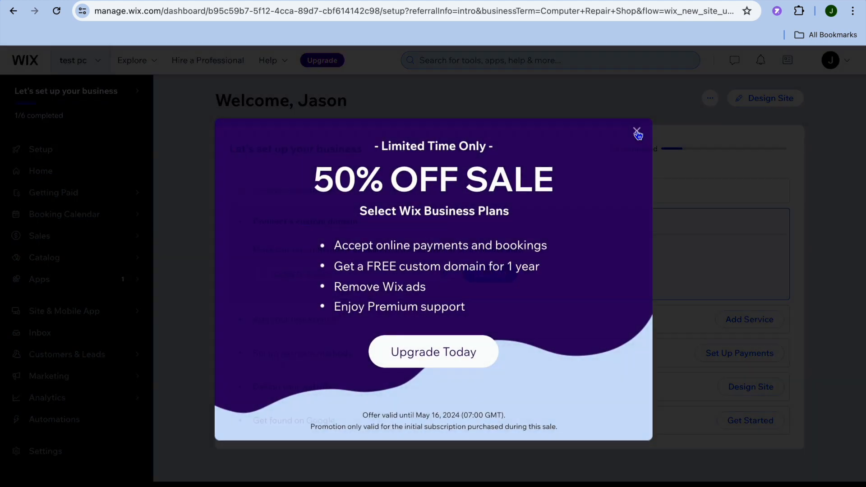
left_click(636, 131)
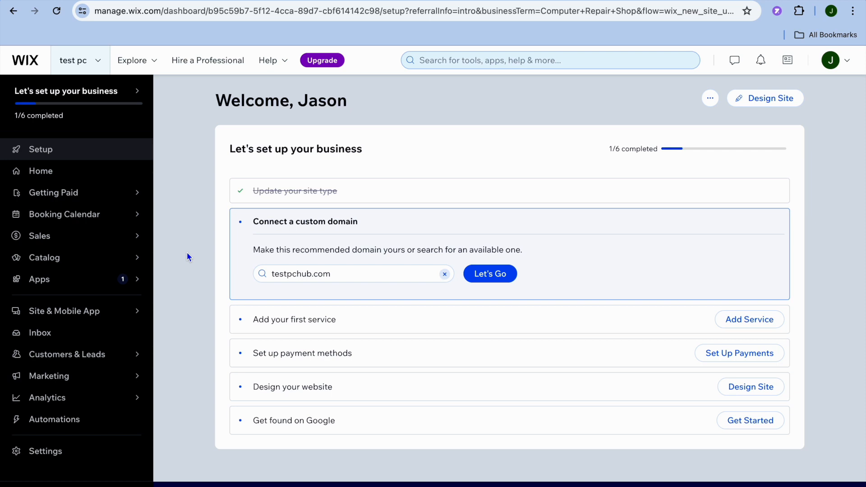
- Start a new booking service from the Device Repair template in the services catalog
mouse_move(117, 264)
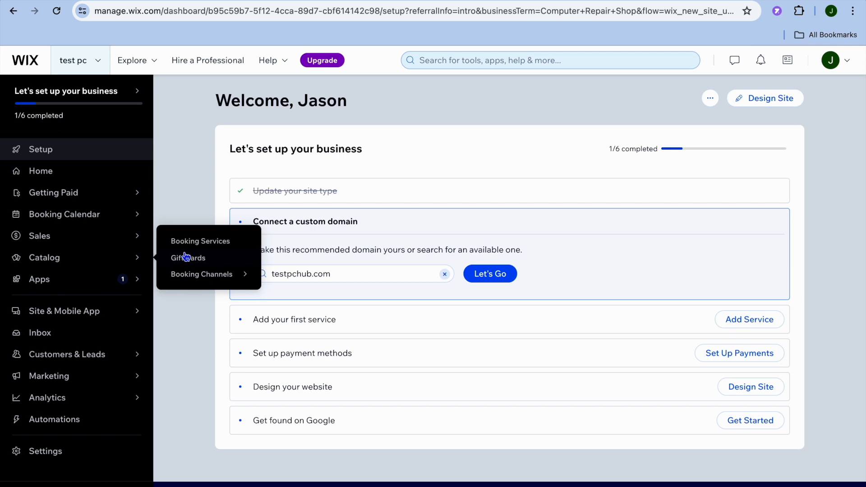
left_click(201, 242)
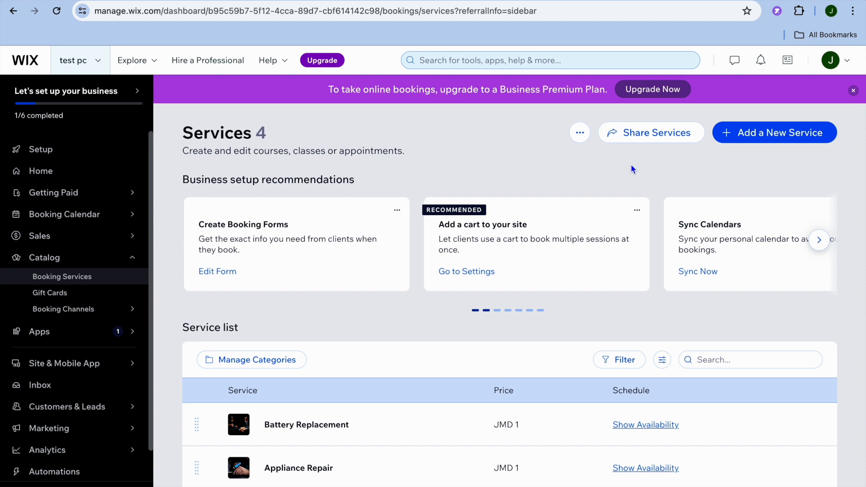
left_click(774, 134)
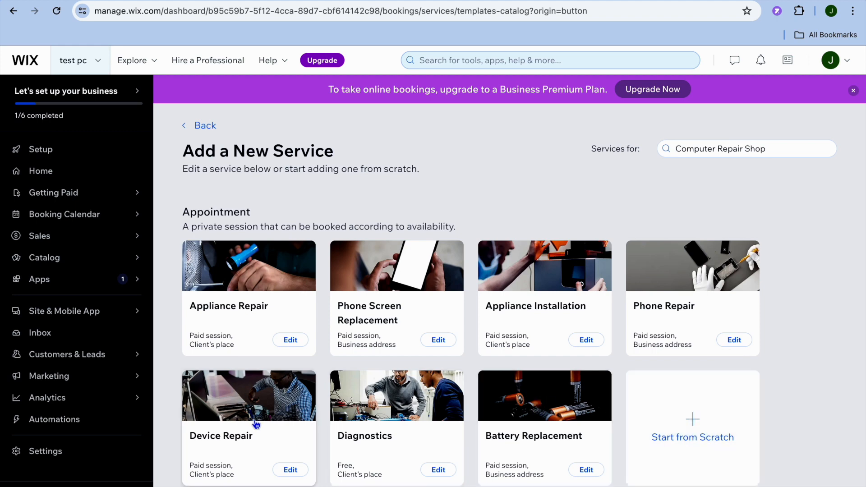
left_click(292, 471)
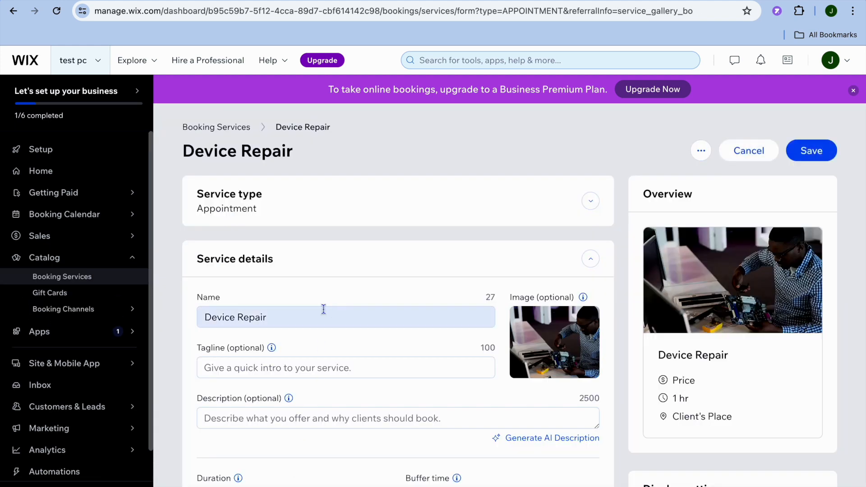
triple_click(277, 318)
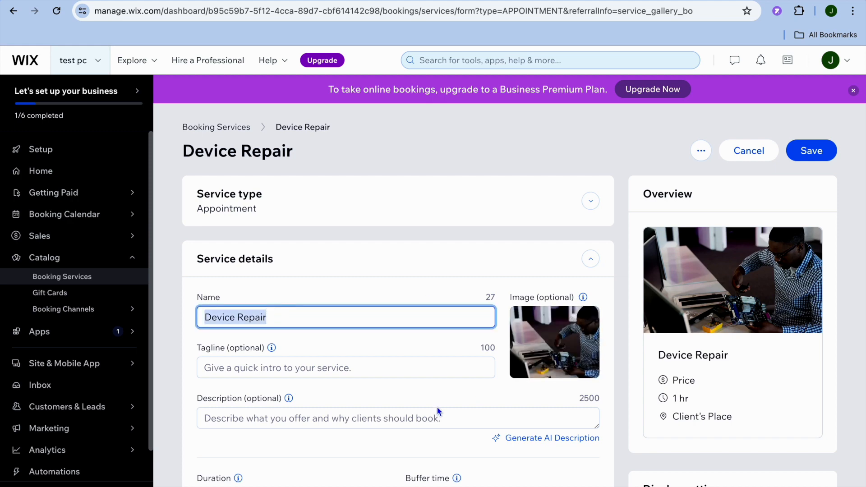
- Set a fixed price of J$200 per session for the Device Repair service
scroll(436, 406, "down", 4)
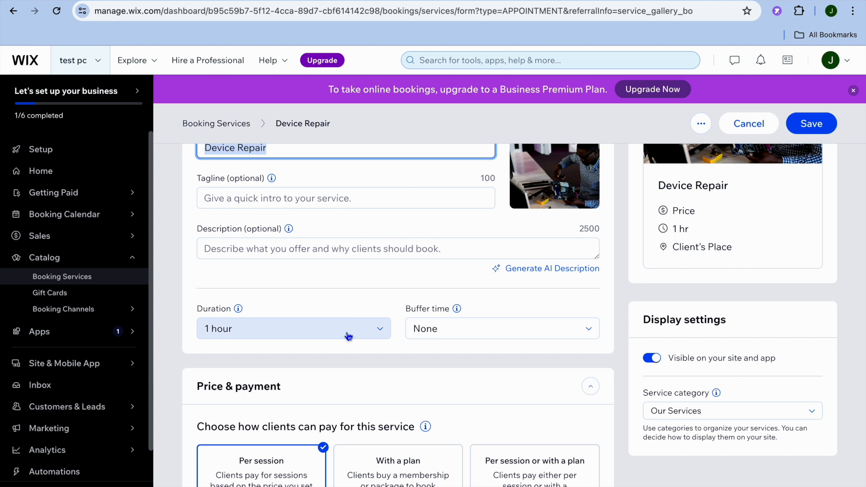
scroll(359, 343, "down", 6)
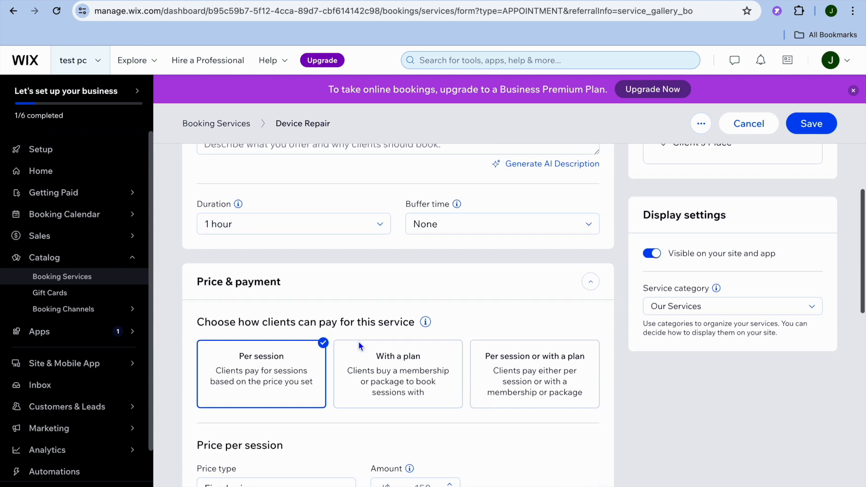
scroll(361, 345, "down", 2)
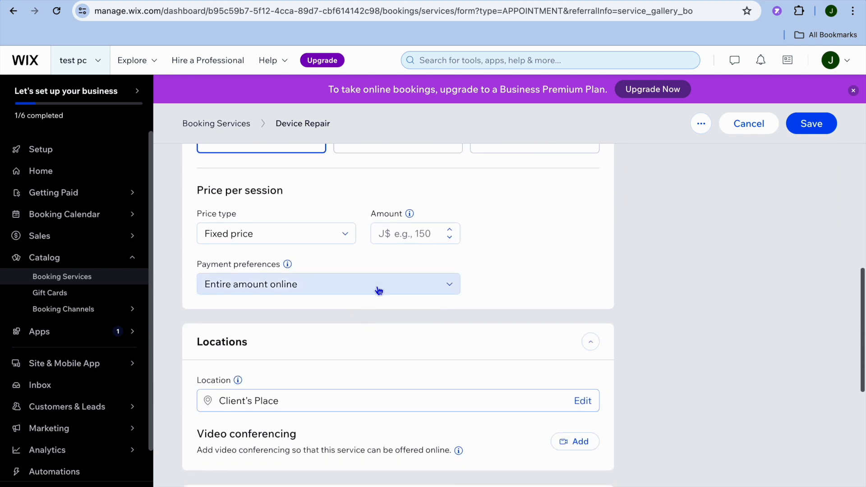
left_click(393, 233)
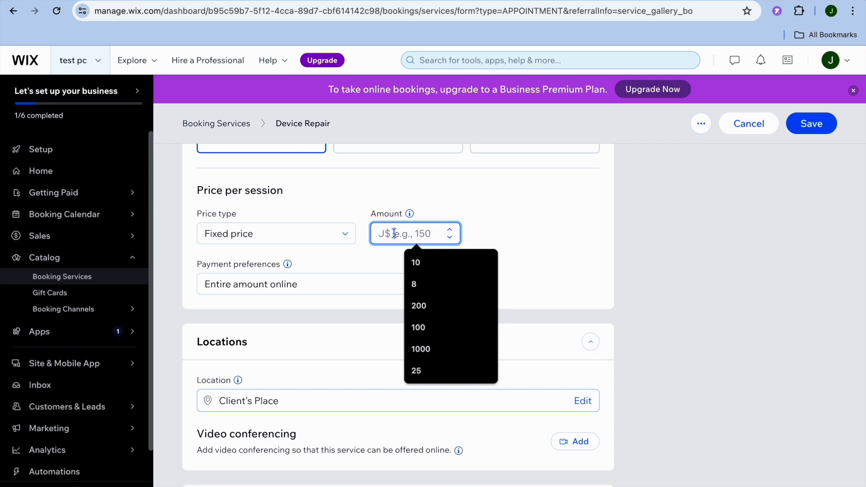
left_click(429, 311)
left_click(295, 238)
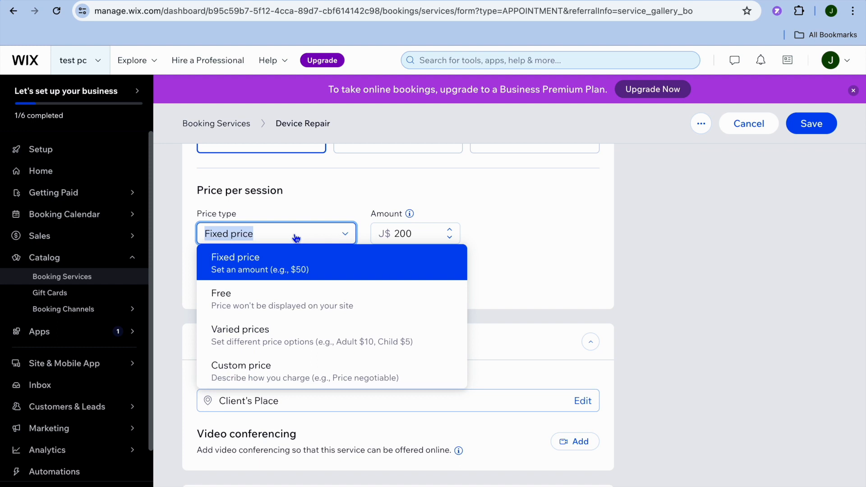
left_click(517, 260)
- Save the Device Repair service, dismiss the upgrade offer and check the service list
scroll(523, 184, "up", 10)
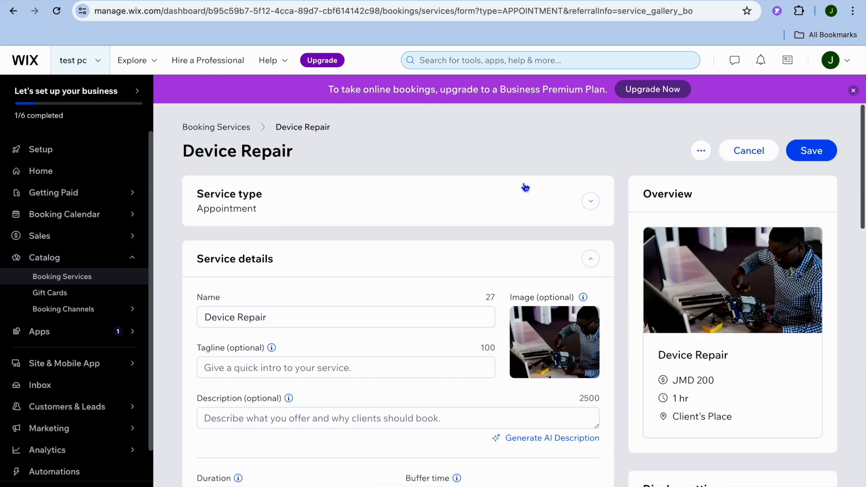
left_click(807, 152)
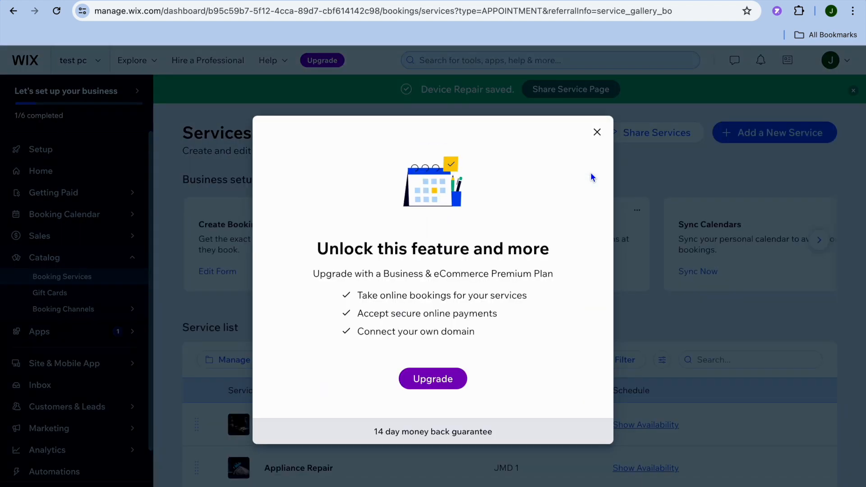
left_click(598, 135)
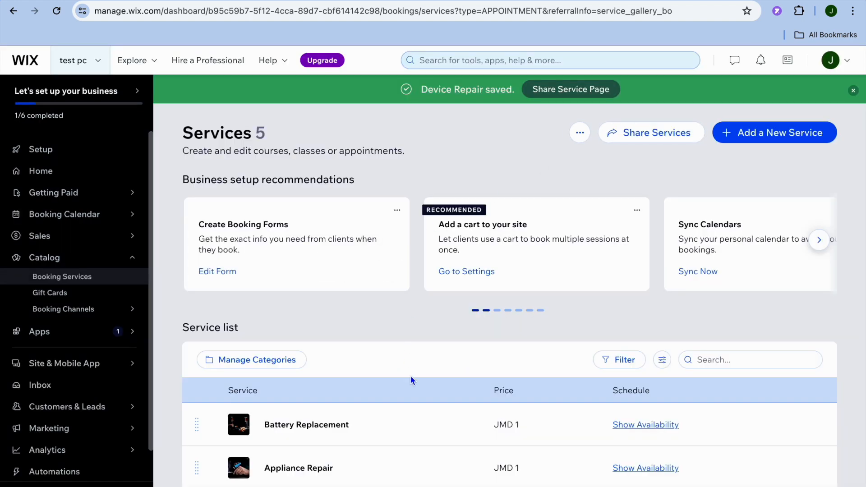
scroll(411, 375, "down", 5)
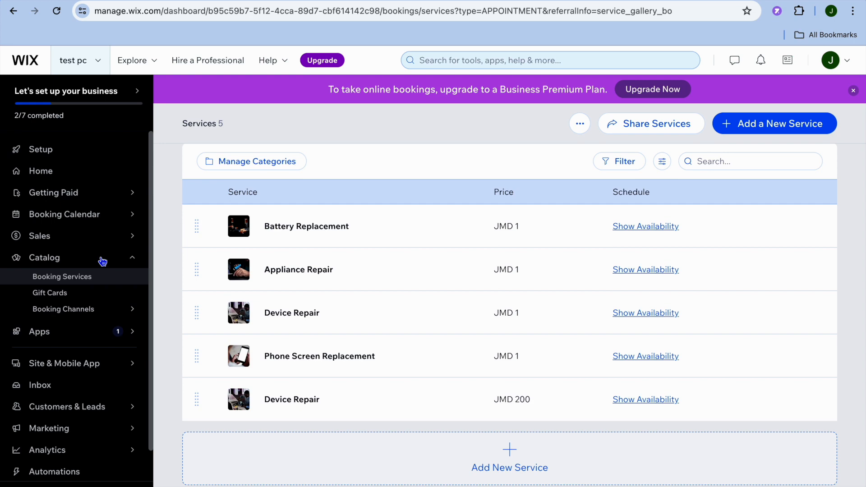
- Open the booking calendar and look through the weekly schedule's hours
mouse_move(103, 245)
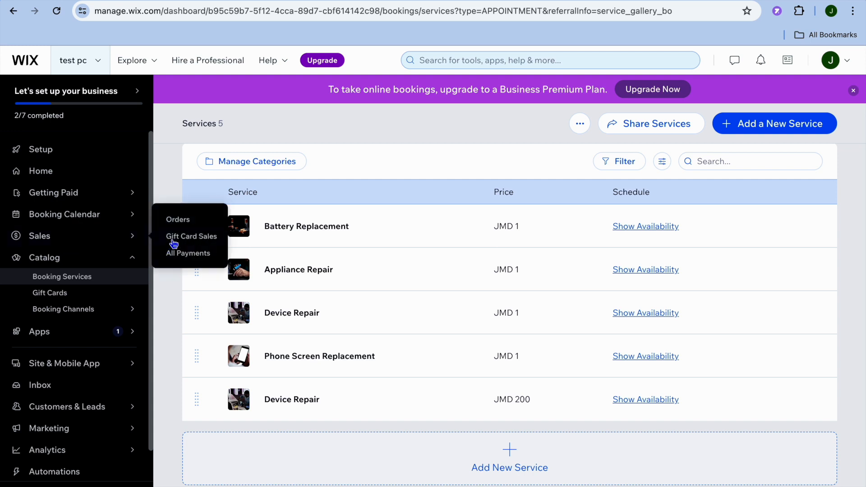
mouse_move(89, 224)
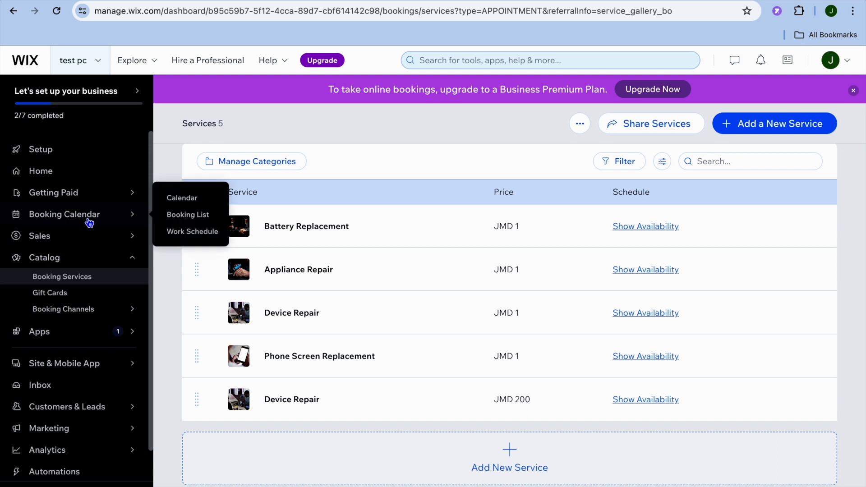
left_click(89, 222)
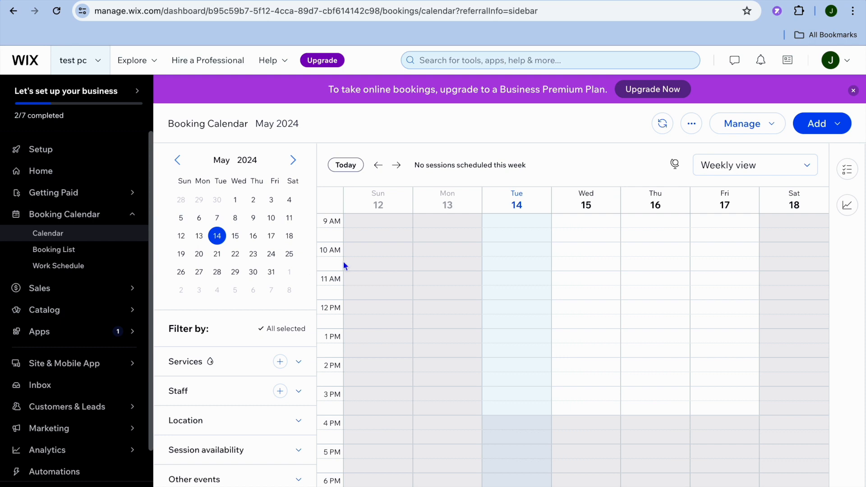
scroll(411, 262, "down", 3)
scroll(412, 263, "up", 8)
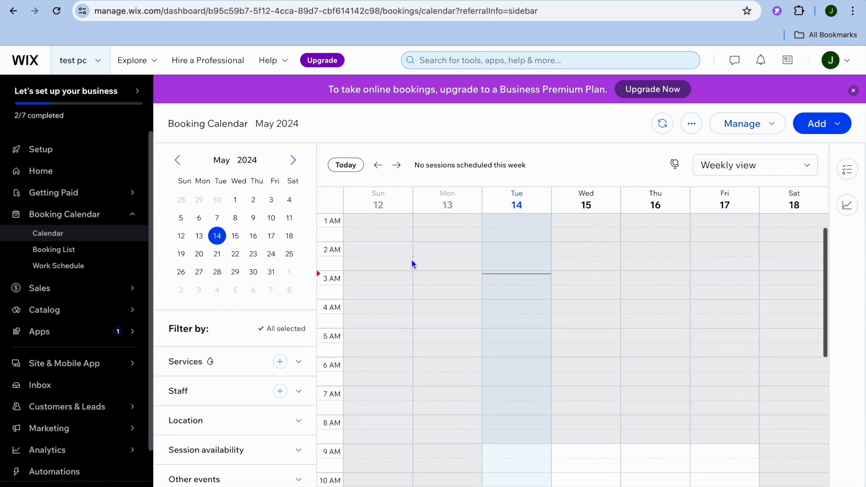
- Examine the payment methods that can be connected to the business, including the additional options and third-party credit/debit card providers
mouse_move(134, 196)
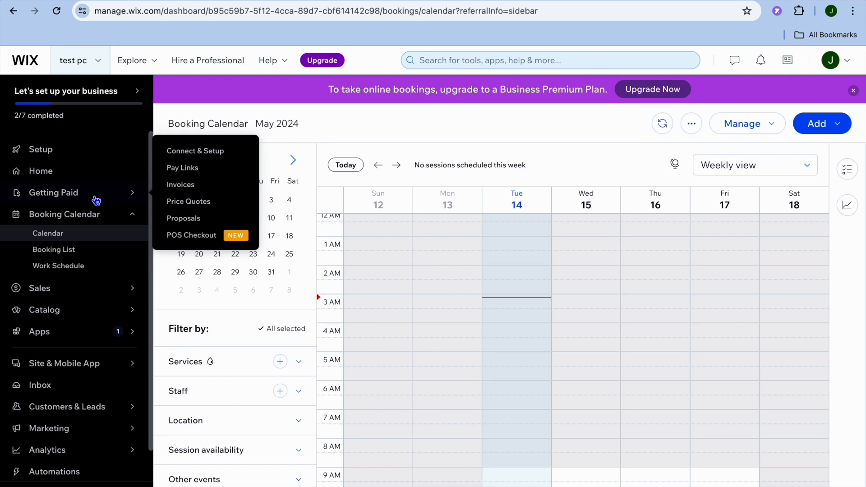
left_click(209, 152)
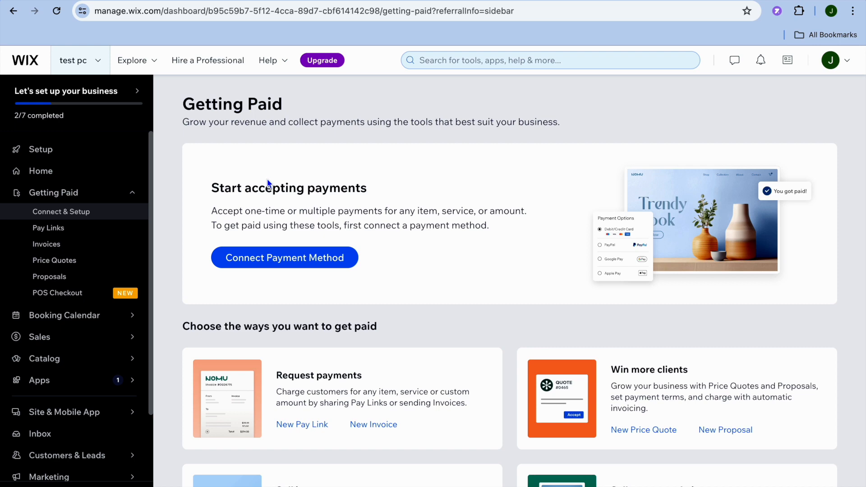
left_click(297, 265)
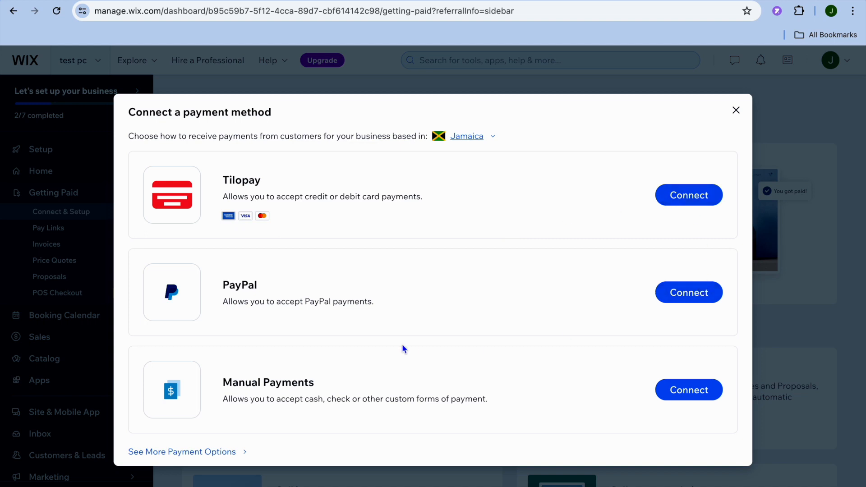
left_click(190, 457)
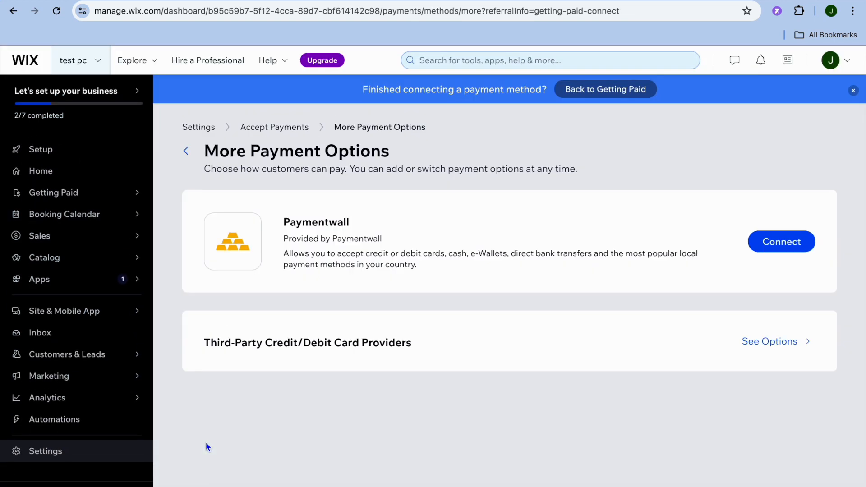
left_click(756, 348)
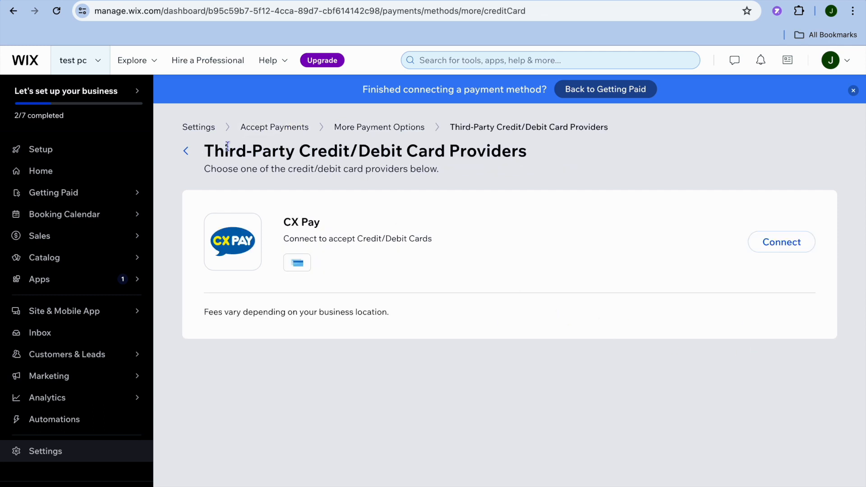
left_click(184, 158)
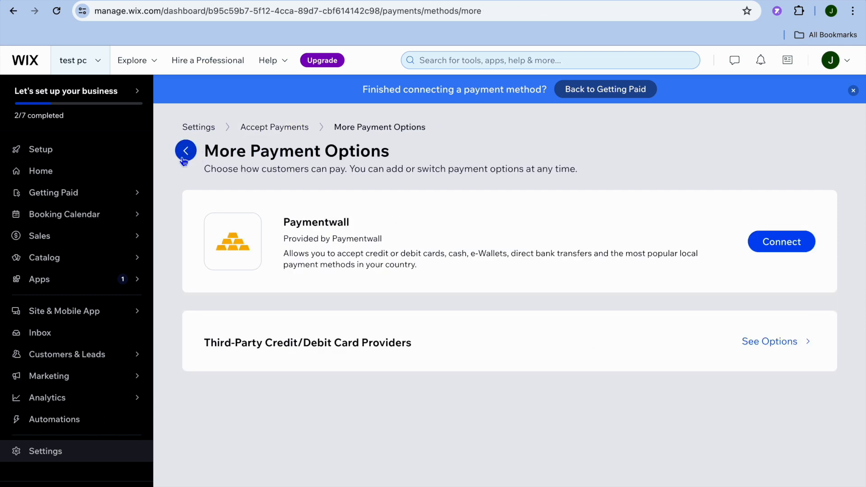
left_click(184, 160)
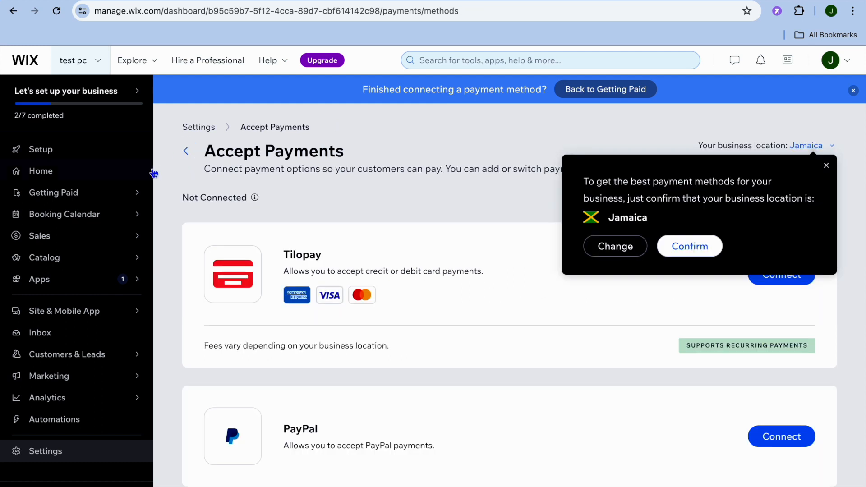
- Start designing the website from the business setup by choosing to customize a template
left_click(77, 158)
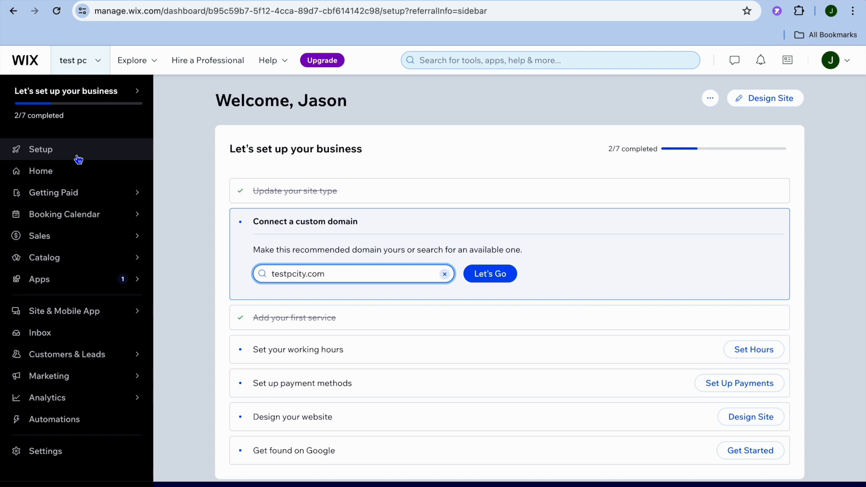
left_click(767, 105)
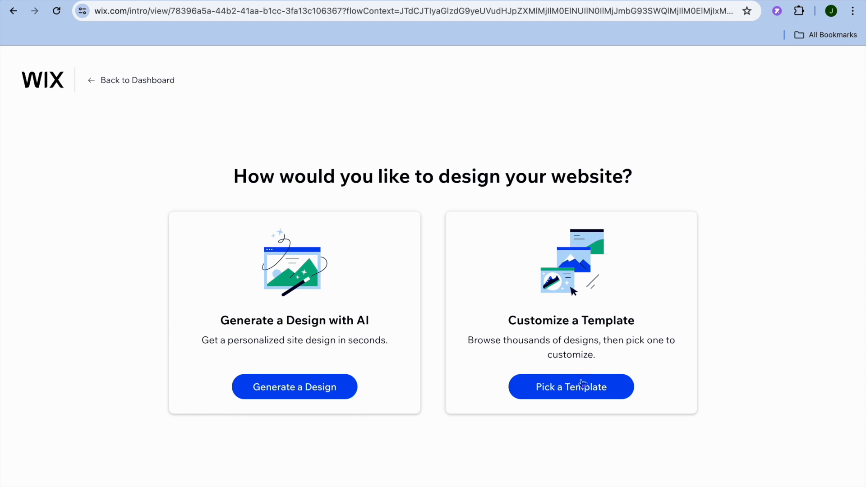
left_click(577, 395)
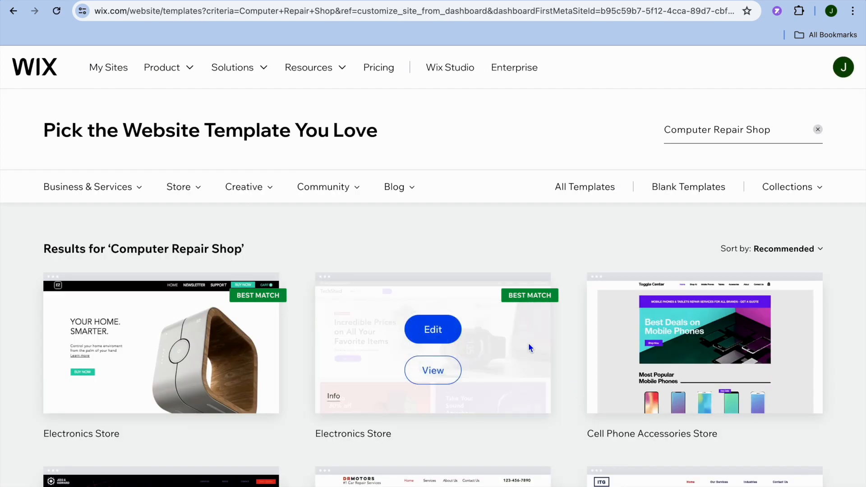
- Open the Electronics Store template with the "Incredible Prices" smartwatch banner for editing and dismiss the AI content enhancement offer
scroll(528, 342, "down", 10)
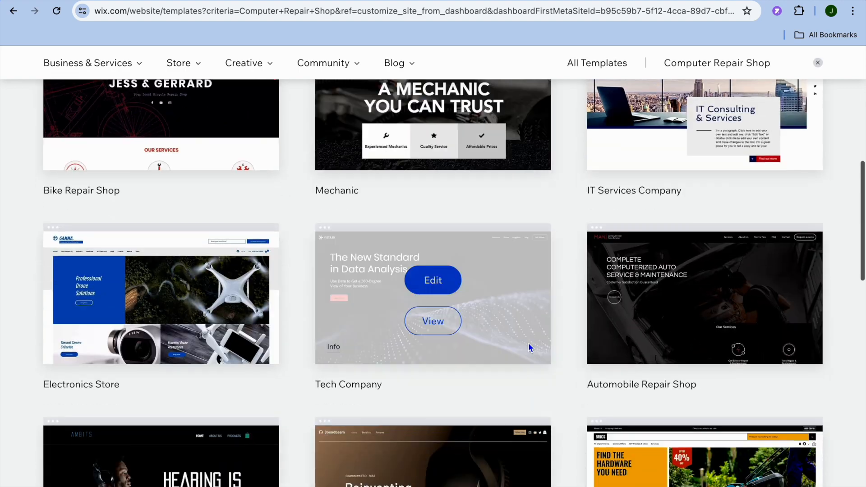
scroll(528, 342, "down", 8)
scroll(528, 342, "up", 8)
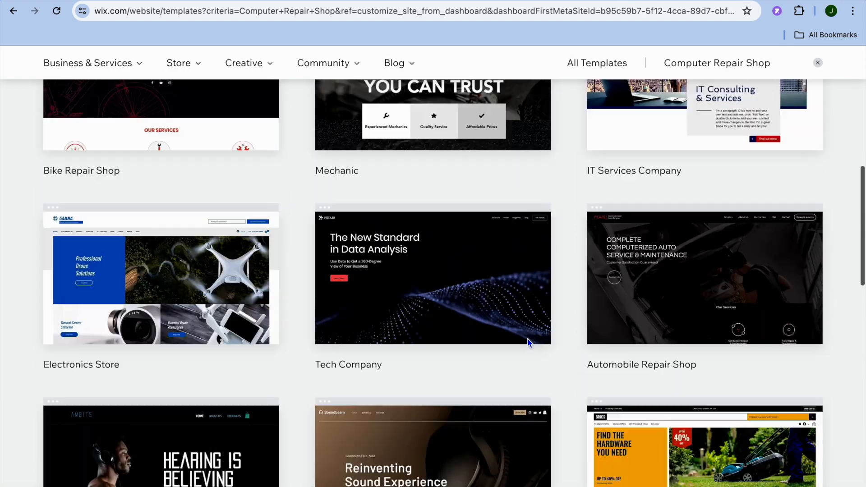
scroll(529, 343, "up", 10)
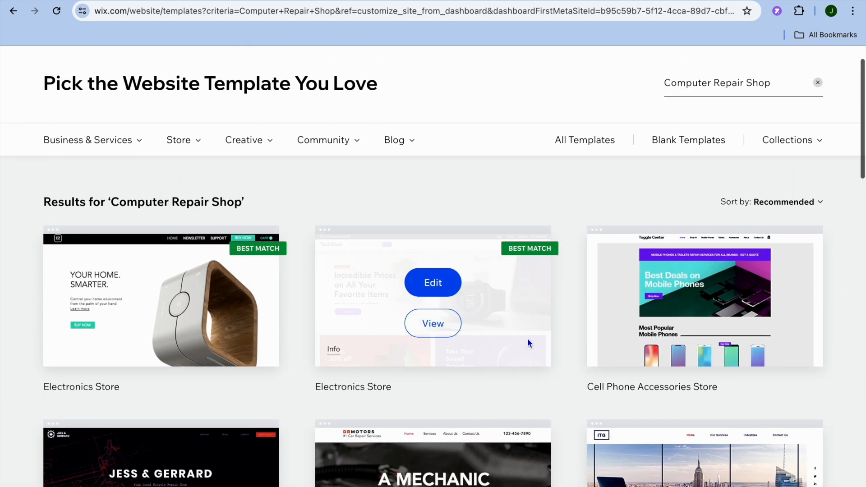
left_click(443, 286)
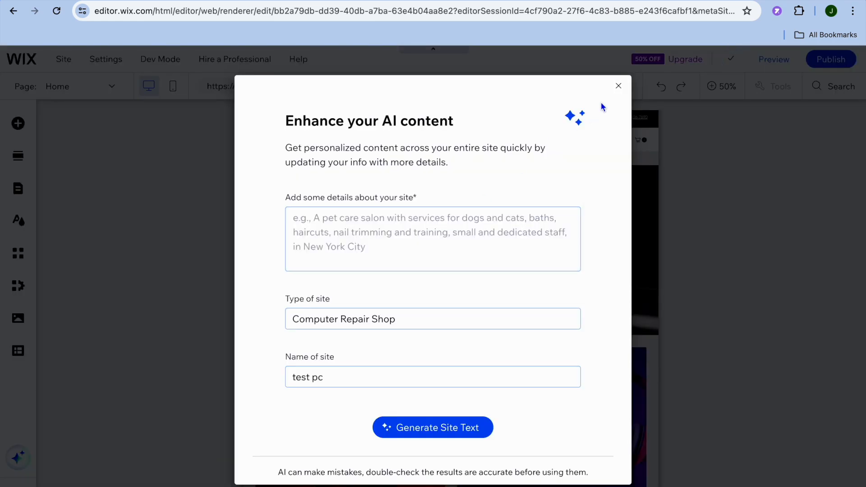
left_click(617, 86)
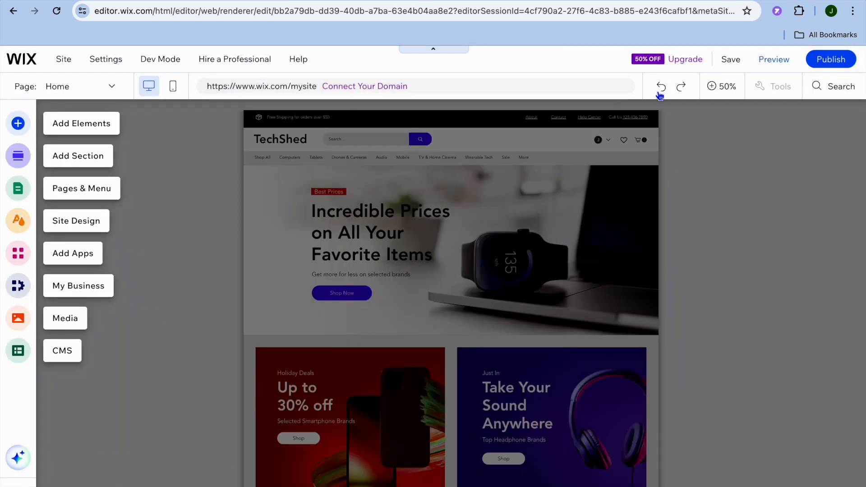
- Look through the home page's sections at 100% zoom, including the On Sale product gallery
left_click(727, 93)
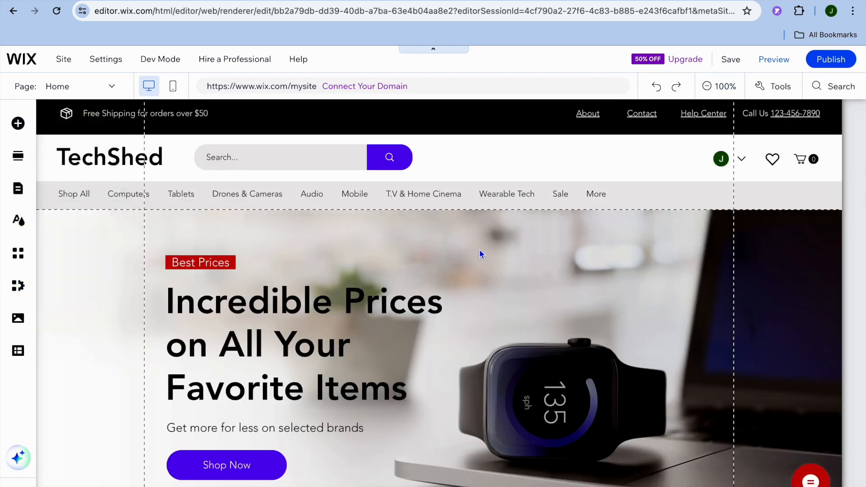
scroll(479, 252, "down", 20)
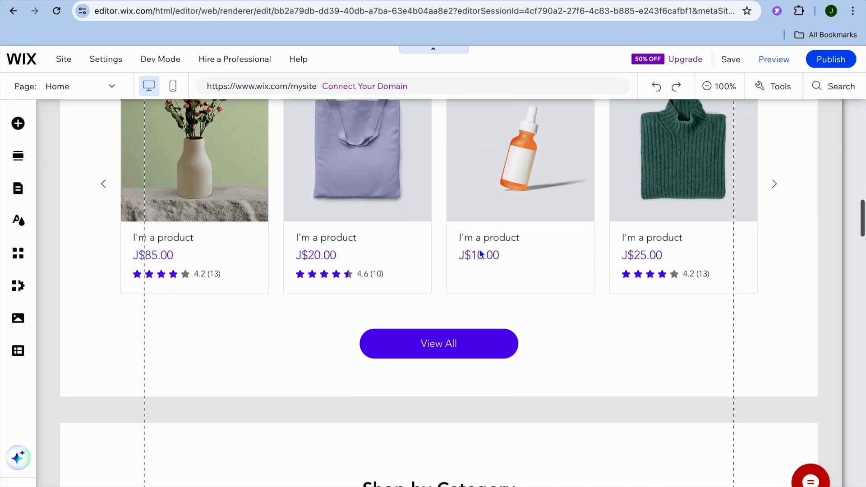
scroll(480, 252, "down", 20)
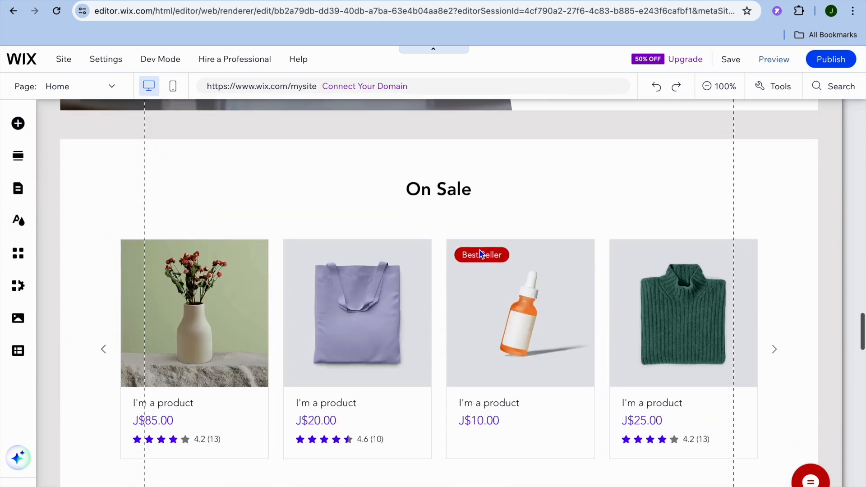
scroll(480, 250, "up", 20)
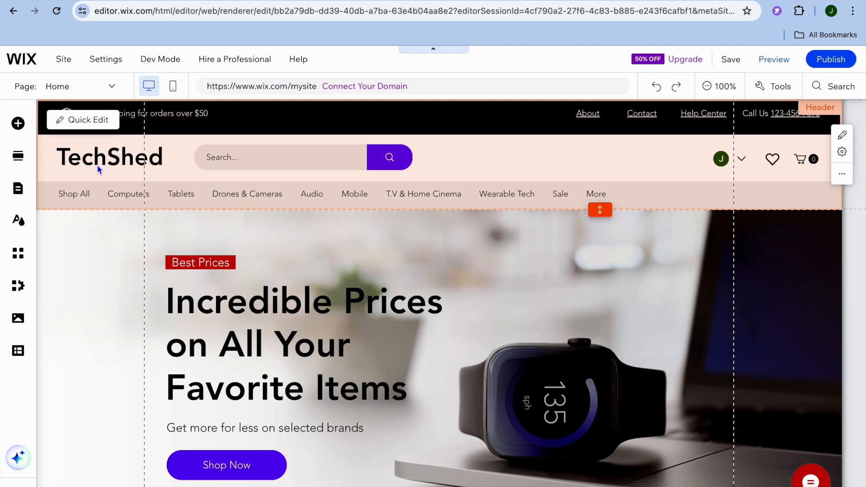
- Open Quick Edit for the header and examine its editable texts, including the free shipping notice and the Call Us line
left_click(96, 162)
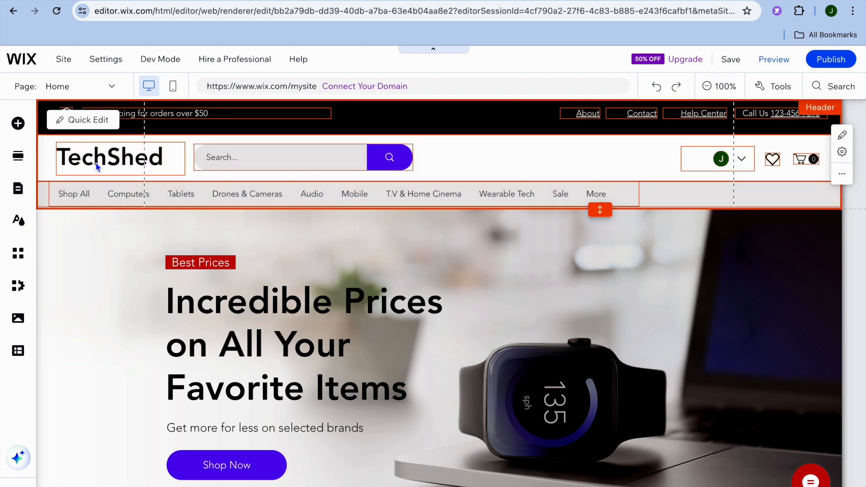
left_click(79, 121)
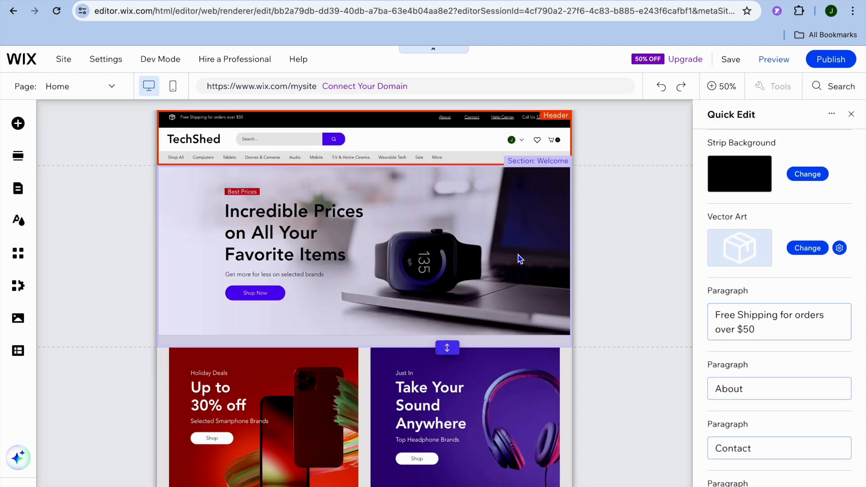
left_click(760, 326)
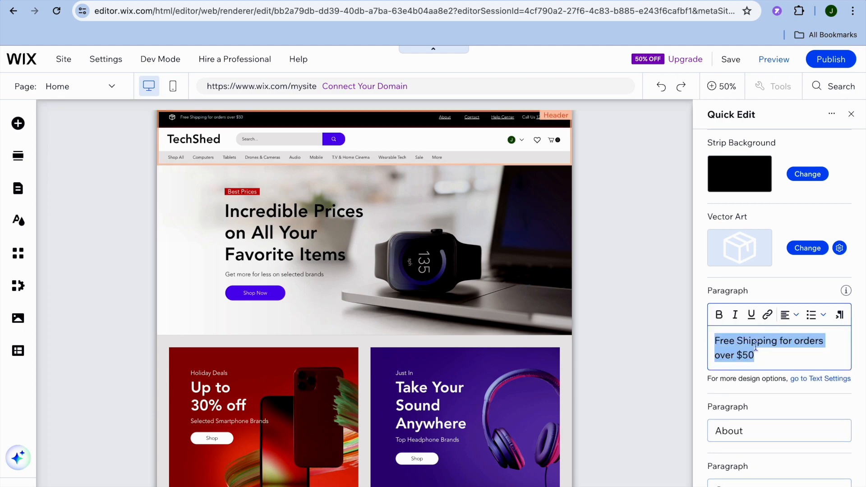
scroll(755, 346, "down", 5)
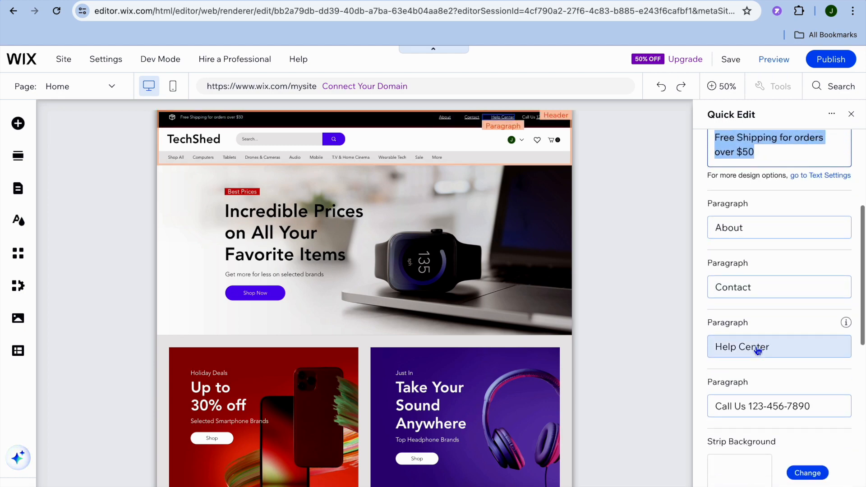
left_click(788, 409)
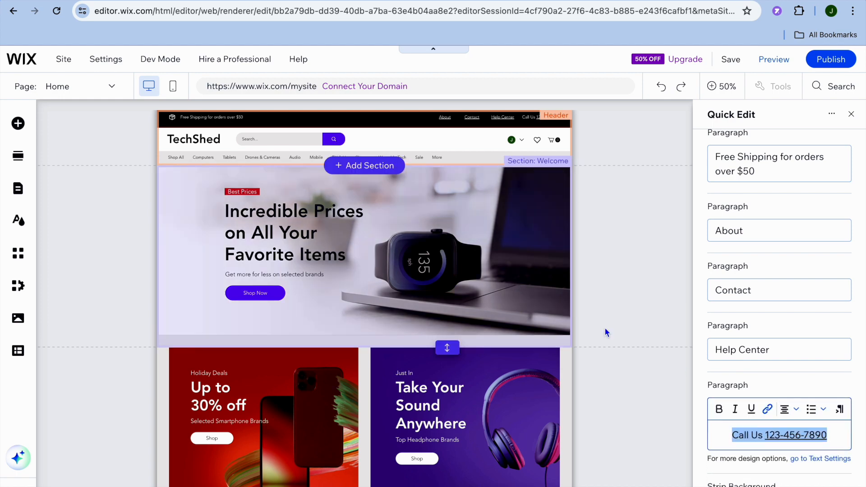
- Examine the Welcome section's editable slides, title, paragraphs and button in Quick Edit, and close it
left_click(464, 273)
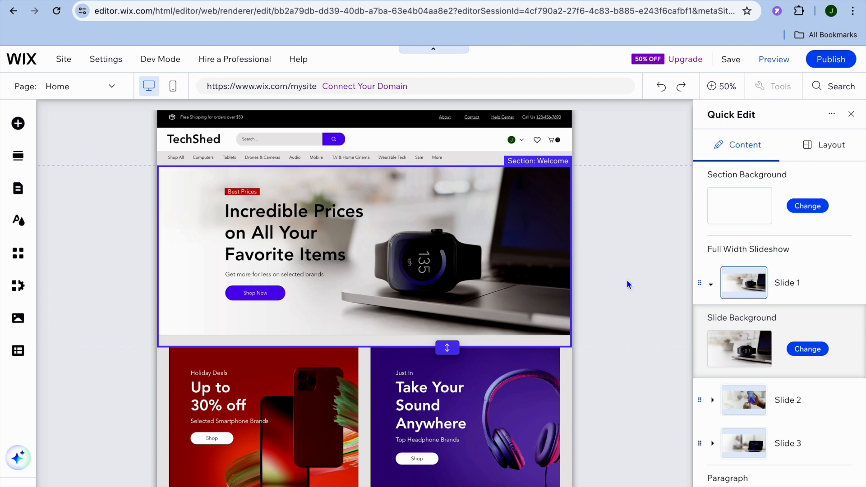
scroll(727, 346, "down", 5)
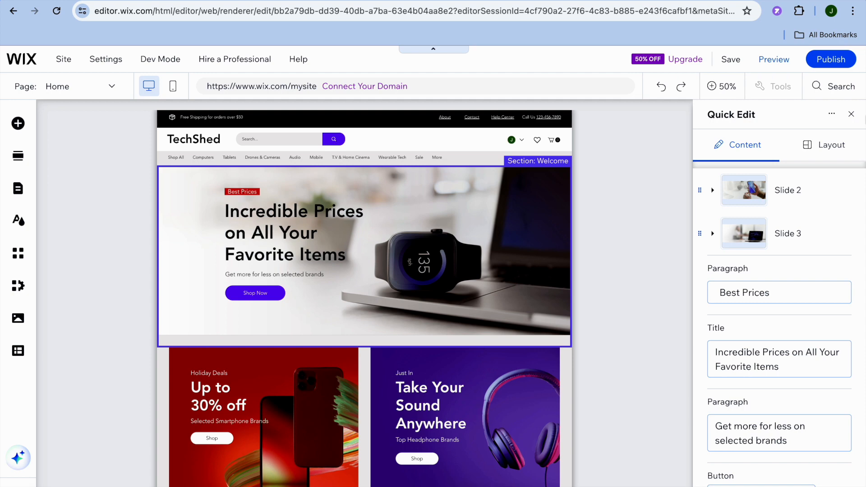
left_click(851, 114)
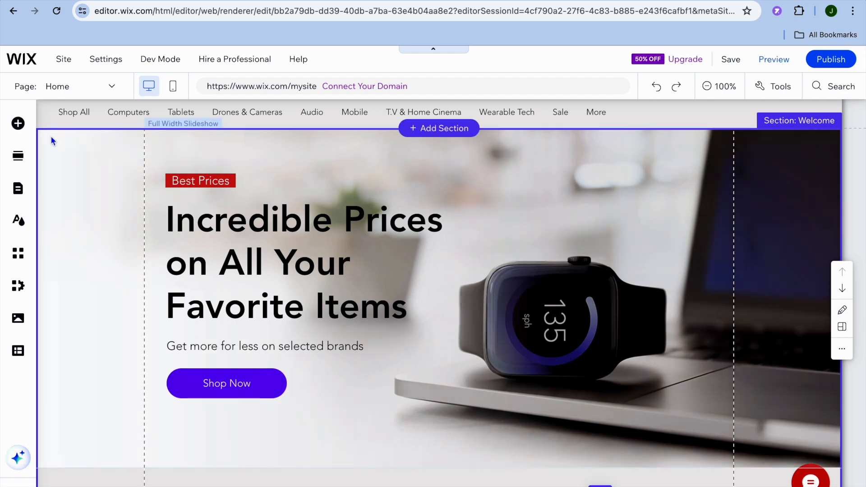
- Browse the elements that can be added to the page, including the Events, Menu & Anchor and Strip categories
left_click(23, 126)
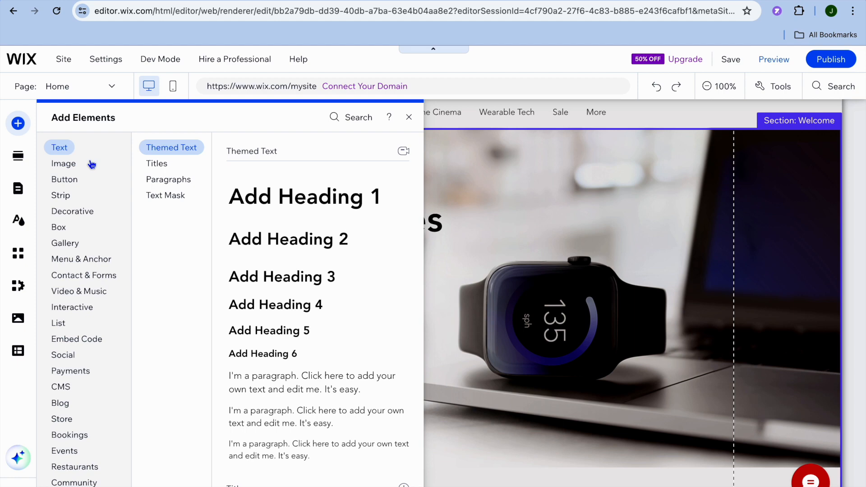
left_click(59, 451)
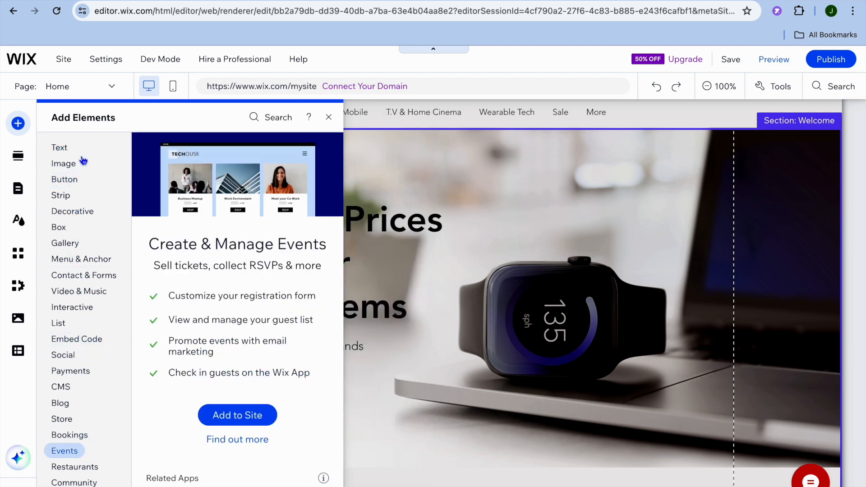
left_click(97, 264)
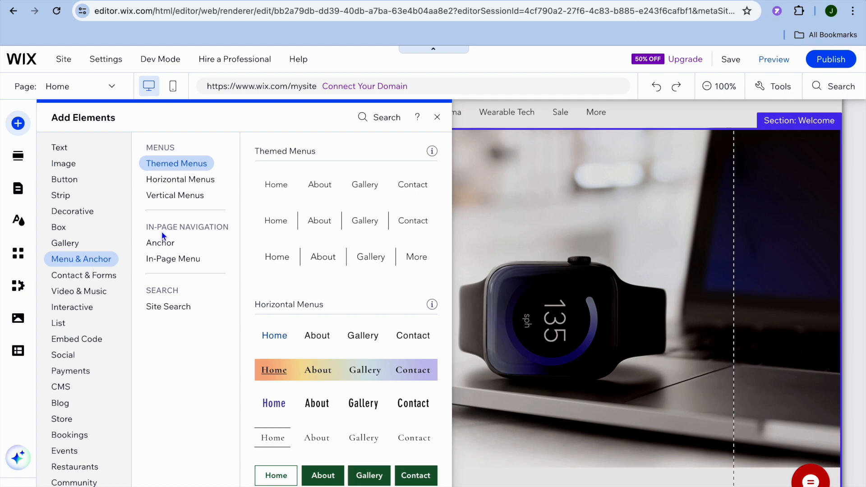
left_click(67, 198)
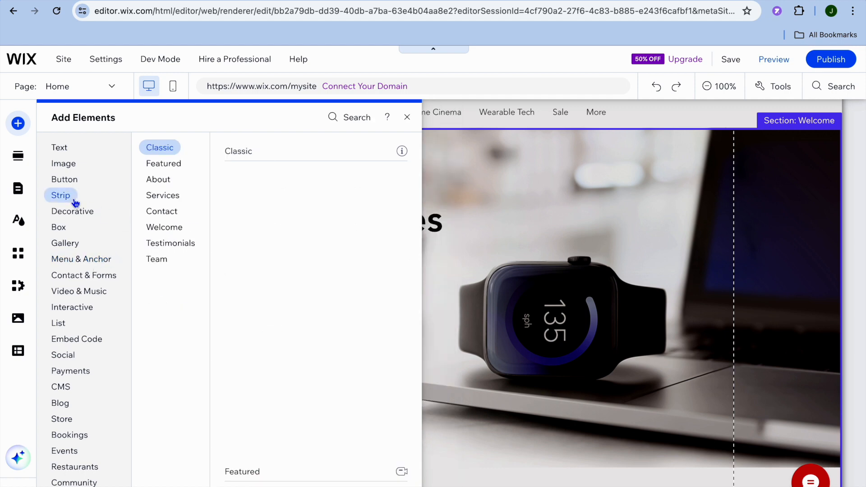
- Switch to the Book Online bookings page and look through its Our Services cards
left_click(94, 93)
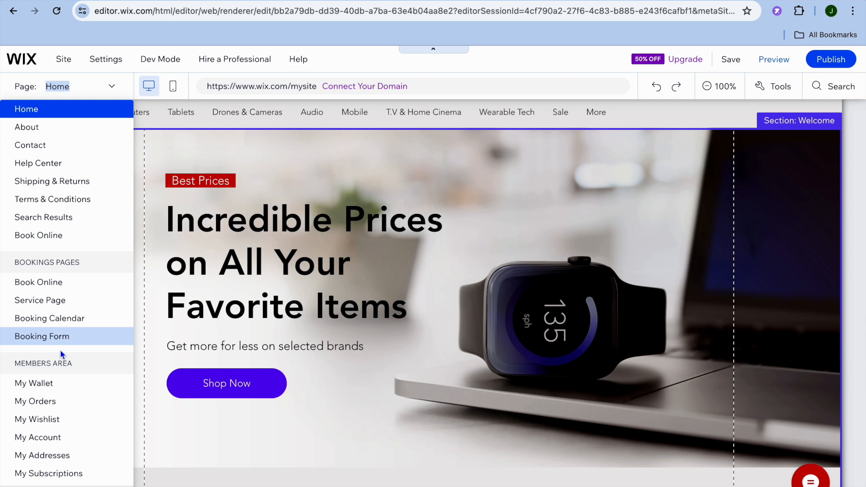
left_click(62, 283)
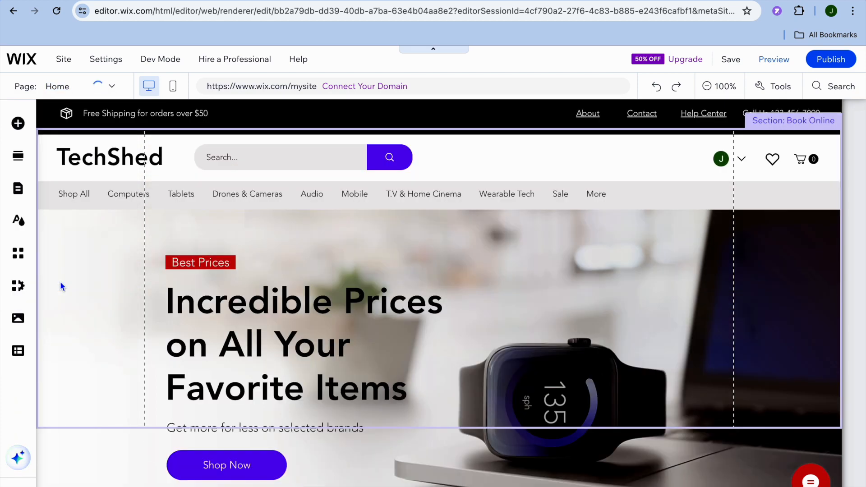
scroll(218, 299, "down", 5)
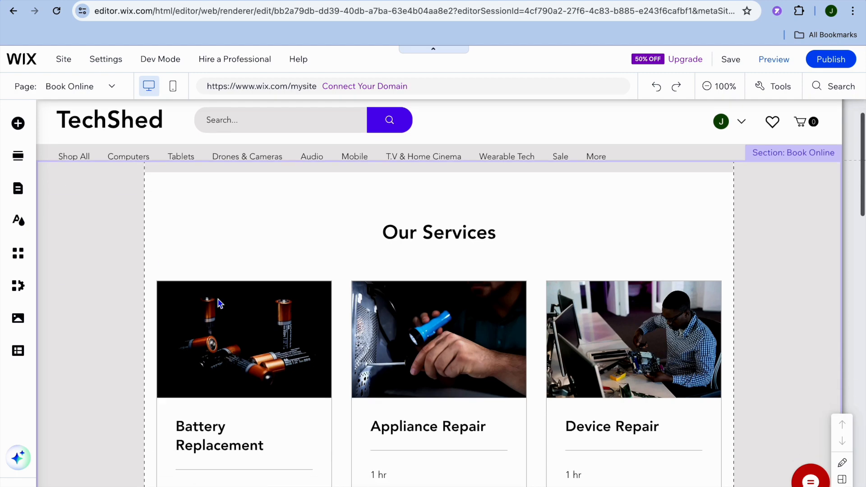
scroll(218, 303, "down", 1)
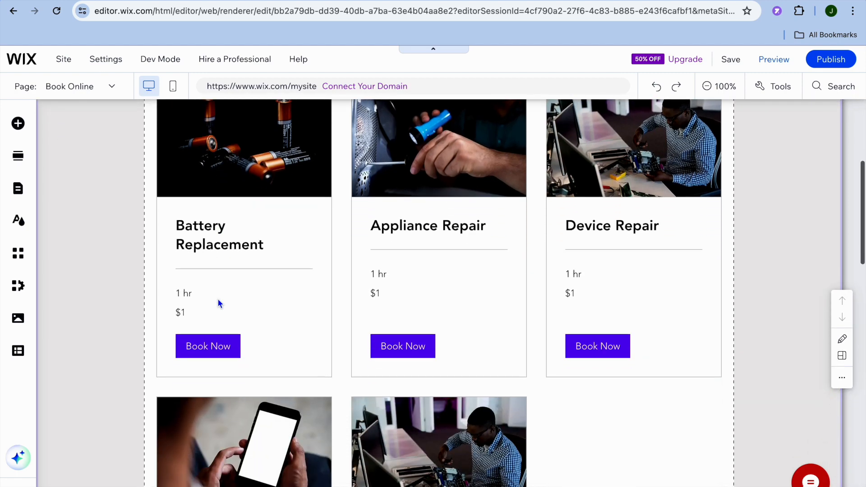
scroll(217, 299, "up", 6)
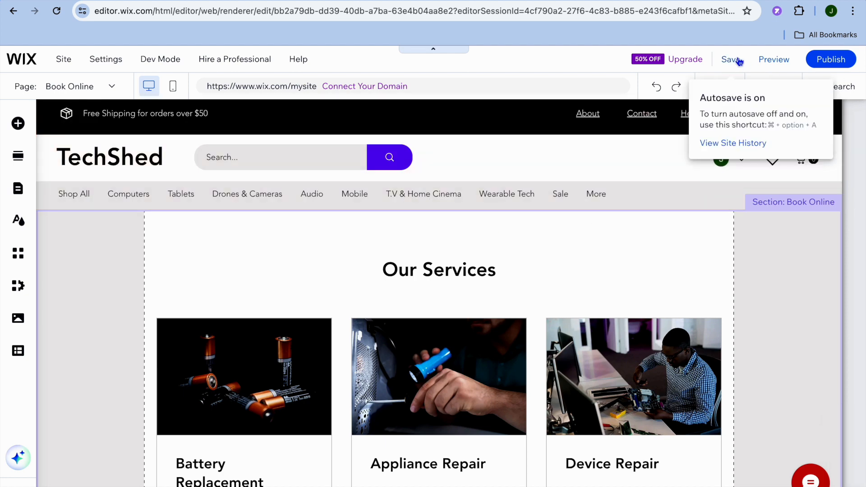
- Preview the site and open the Device Repair service's booking calendar from the Our Services list
left_click(770, 63)
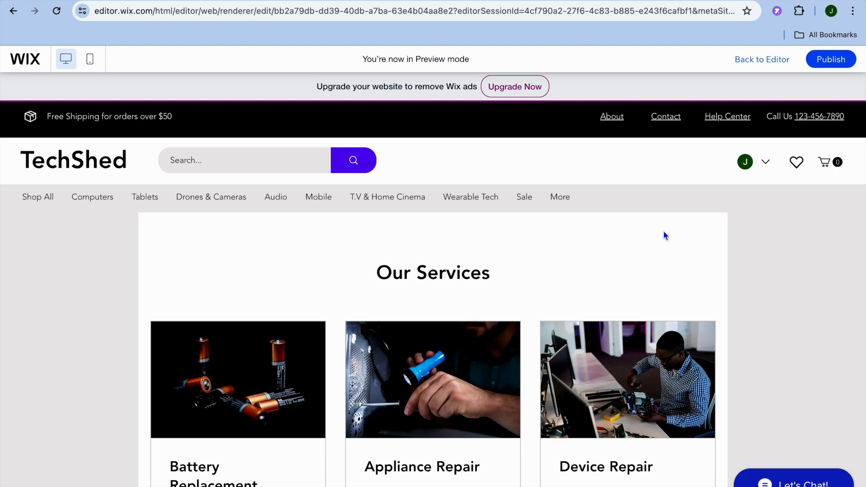
scroll(663, 231, "down", 3)
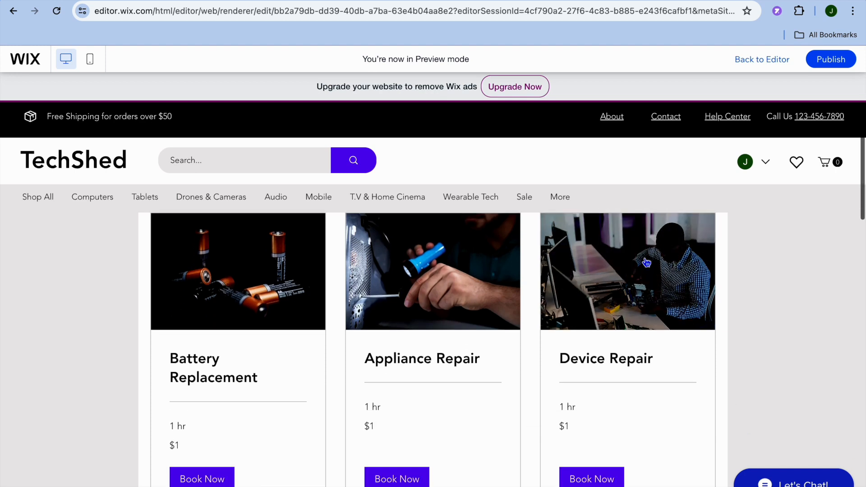
left_click(626, 276)
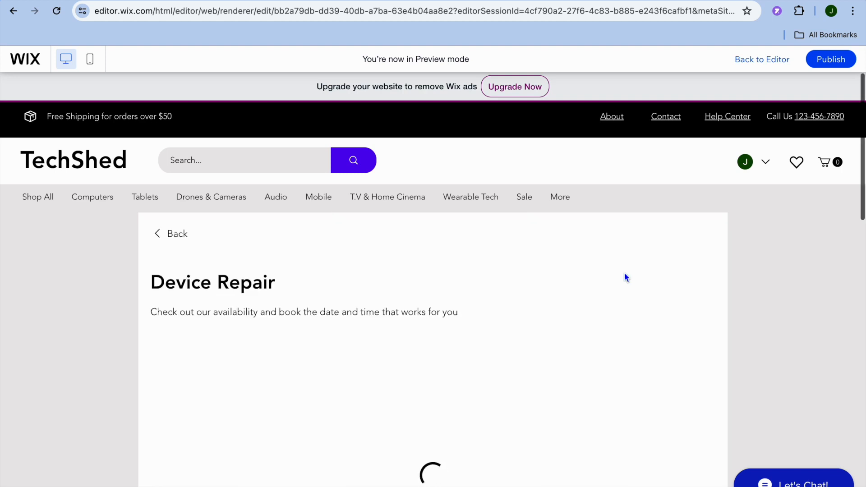
scroll(541, 317, "down", 3)
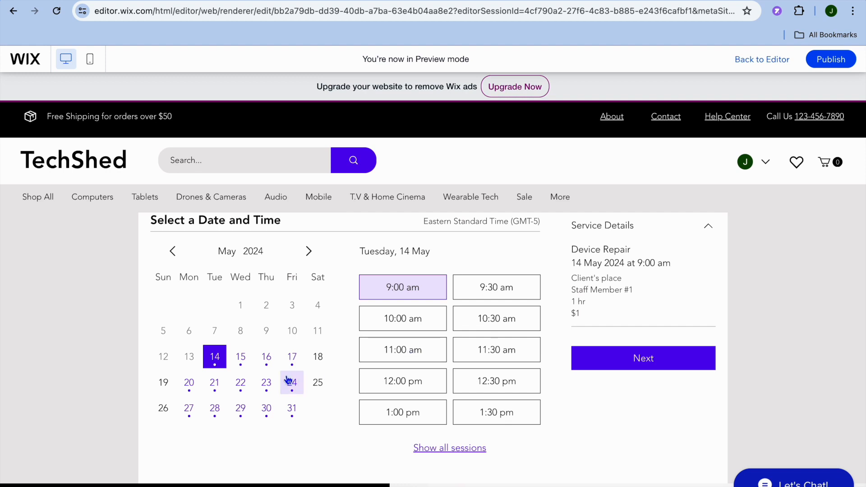
- Try to book Device Repair for 16 May 2024 at 11:00 am, dismiss the upgrade notice and view the rest of the page
left_click(265, 360)
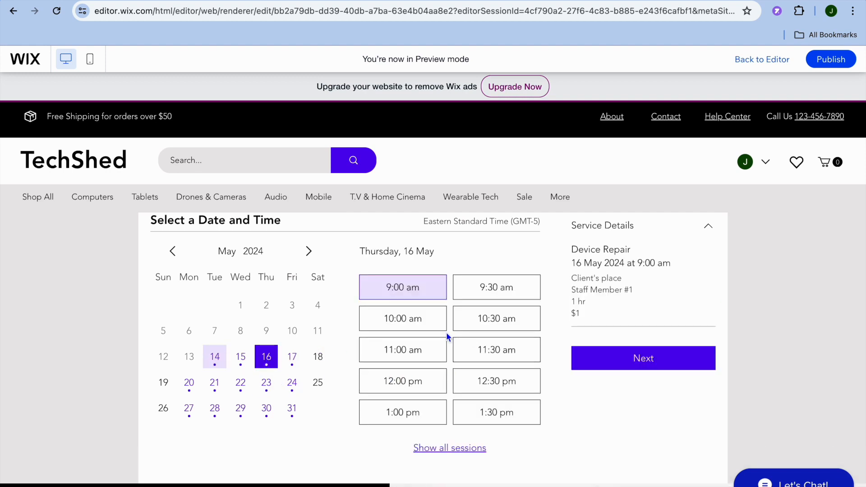
left_click(412, 358)
left_click(621, 359)
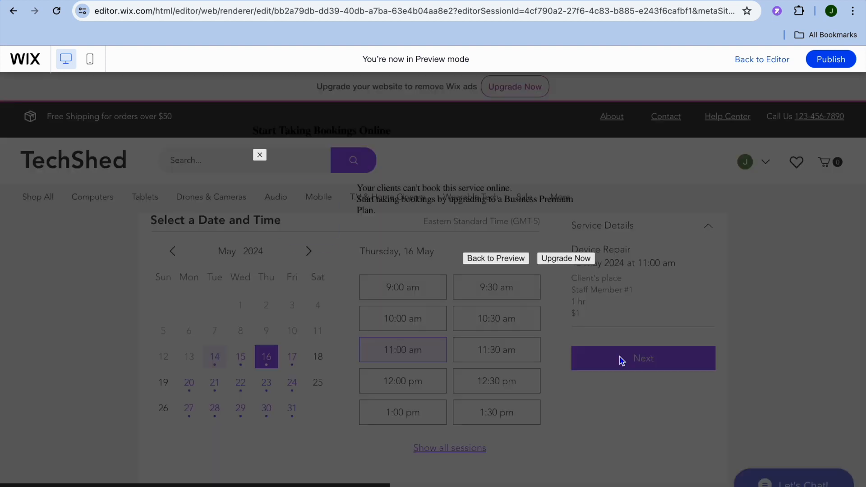
left_click(259, 155)
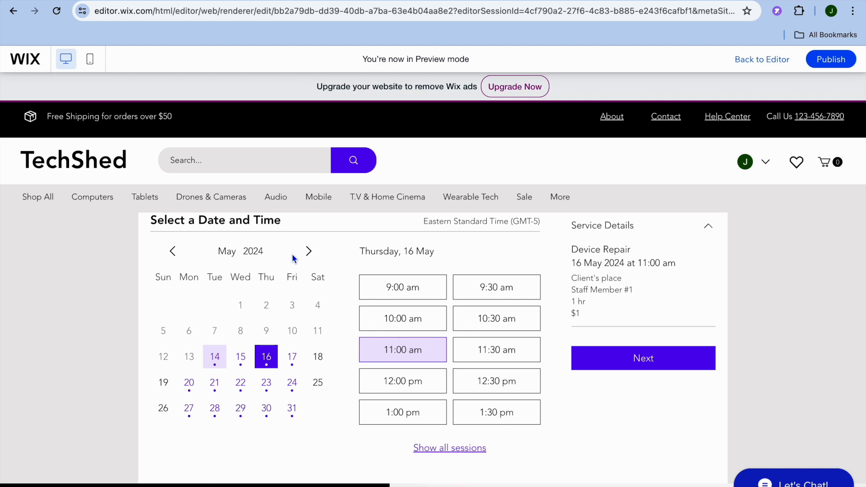
scroll(359, 330, "down", 5)
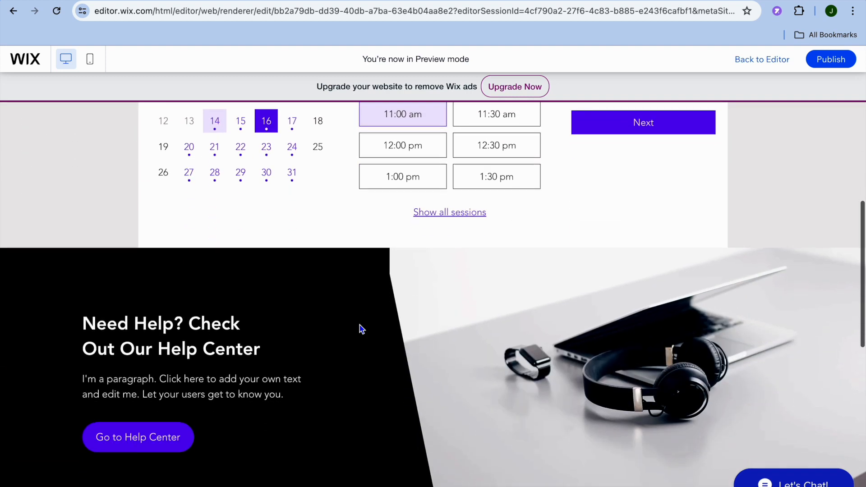